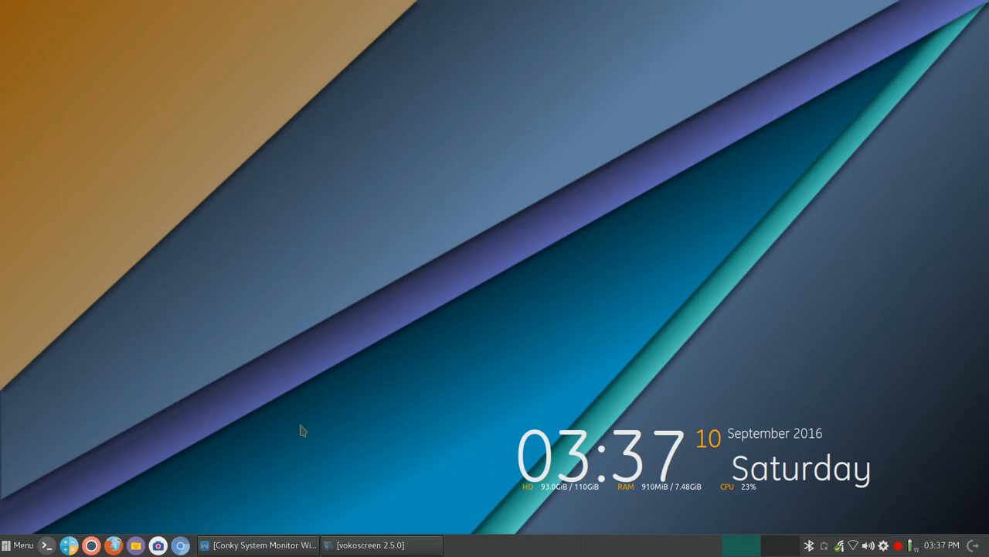
# Restore the 'Conky System Monitor Widget.docx - Writer' window from the taskbar.
pyautogui.click(220, 546)
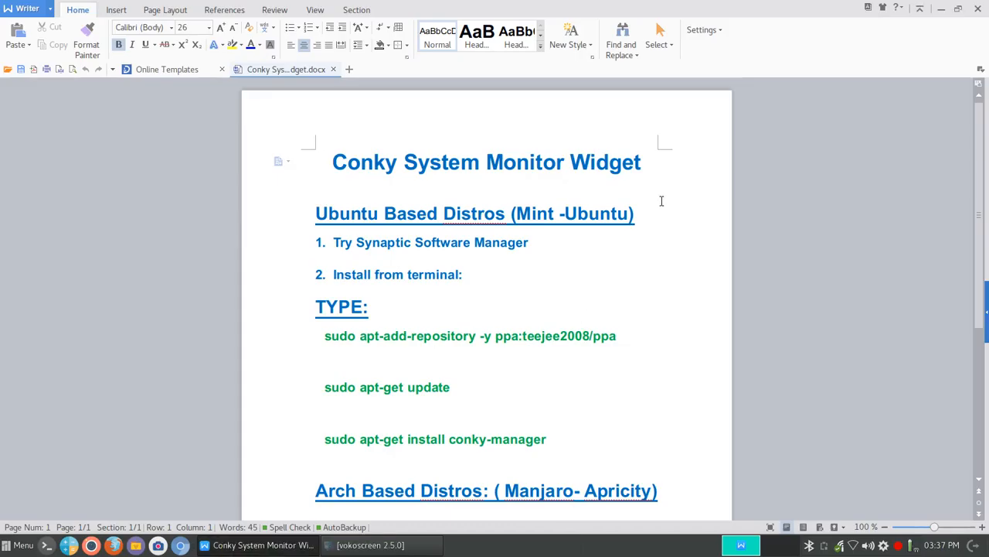
# Scroll through the Conky install notes, minimize Writer, and open the Cinnamon applications menu.
pyautogui.scroll(-4, 661, 201)
pyautogui.scroll(4, 661, 201)
pyautogui.scroll(-3, 464, 236)
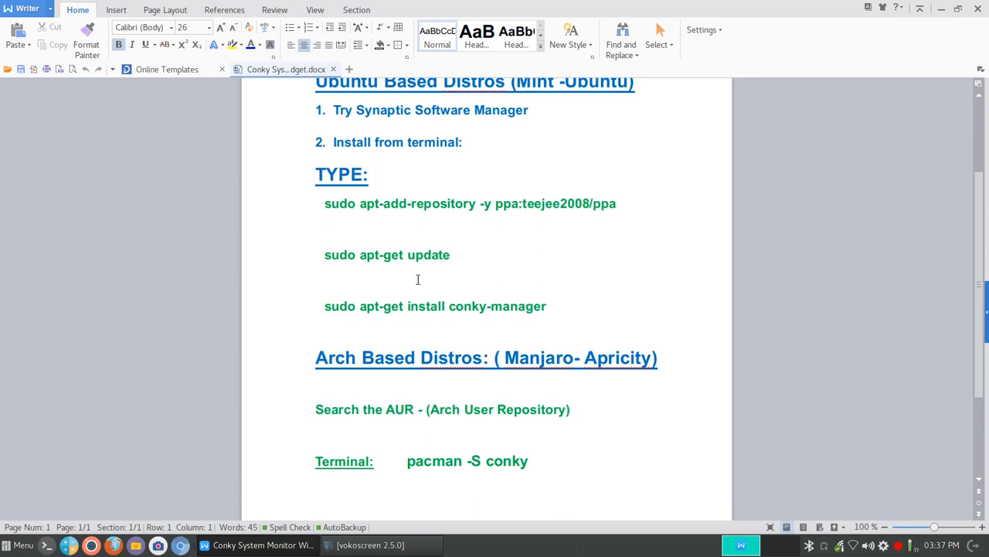
pyautogui.scroll(-3, 571, 306)
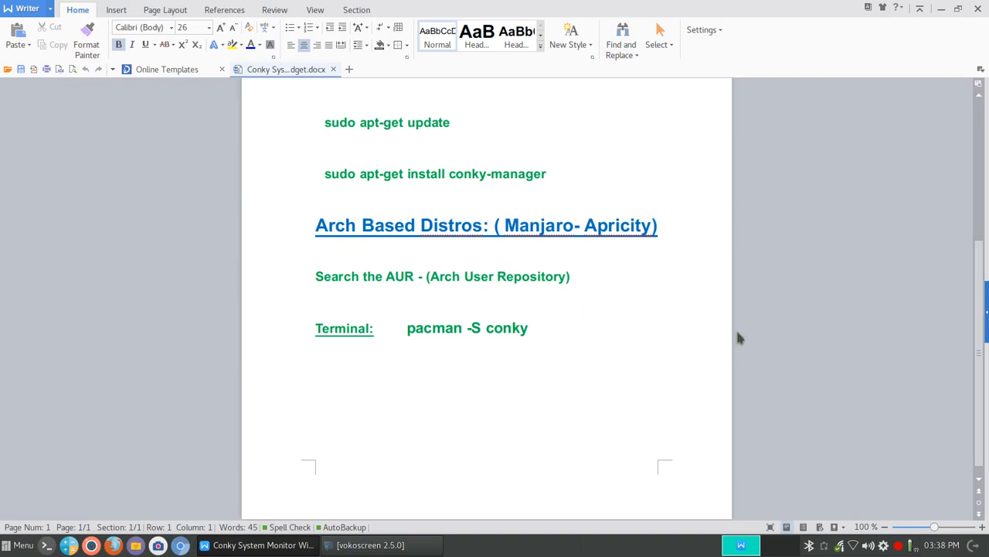
pyautogui.scroll(4, 737, 338)
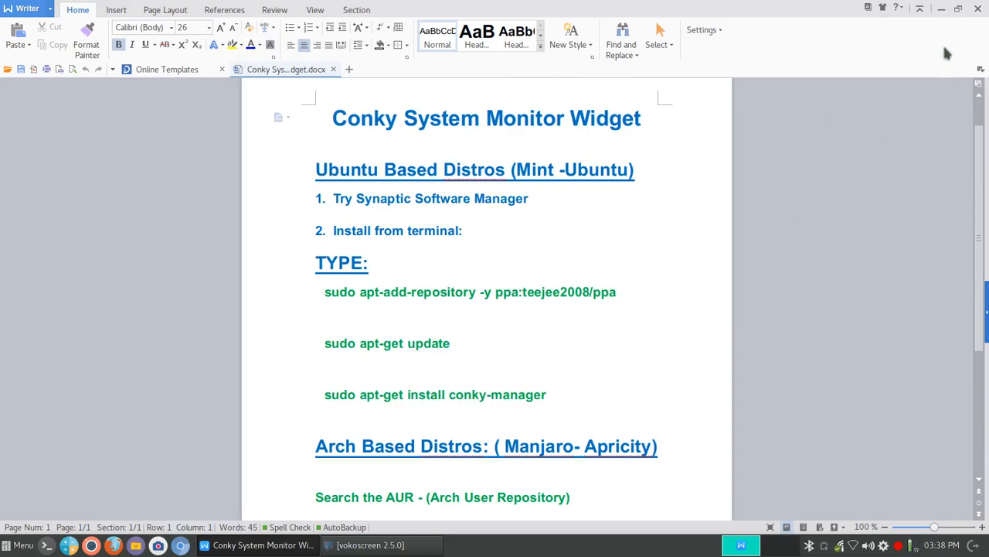
pyautogui.click(941, 9)
pyautogui.click(19, 545)
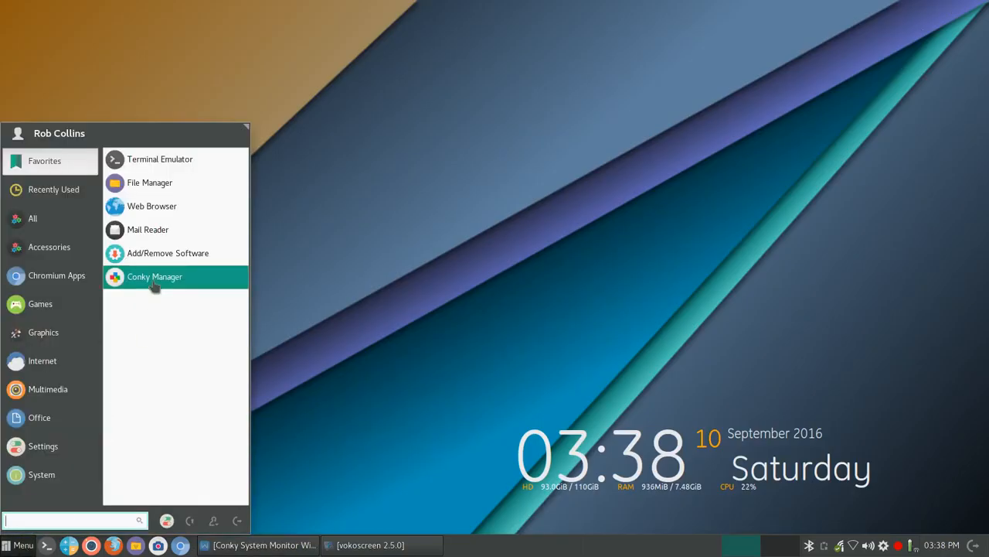
# Launch Conky Manager, preview ~/.conky/Gotham/Gotham, and check the clock on the desktop.
pyautogui.click(153, 280)
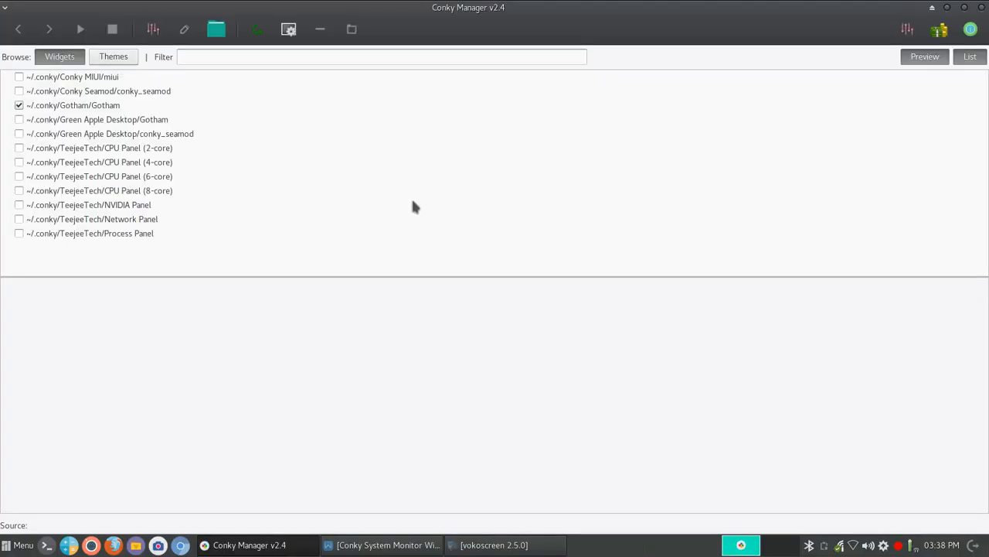
pyautogui.click(86, 106)
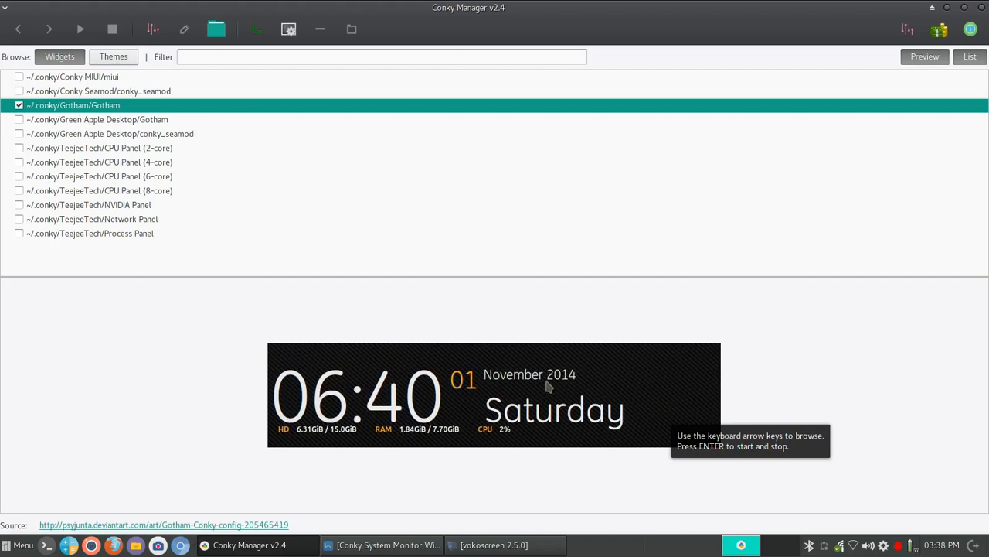
pyautogui.click(947, 7)
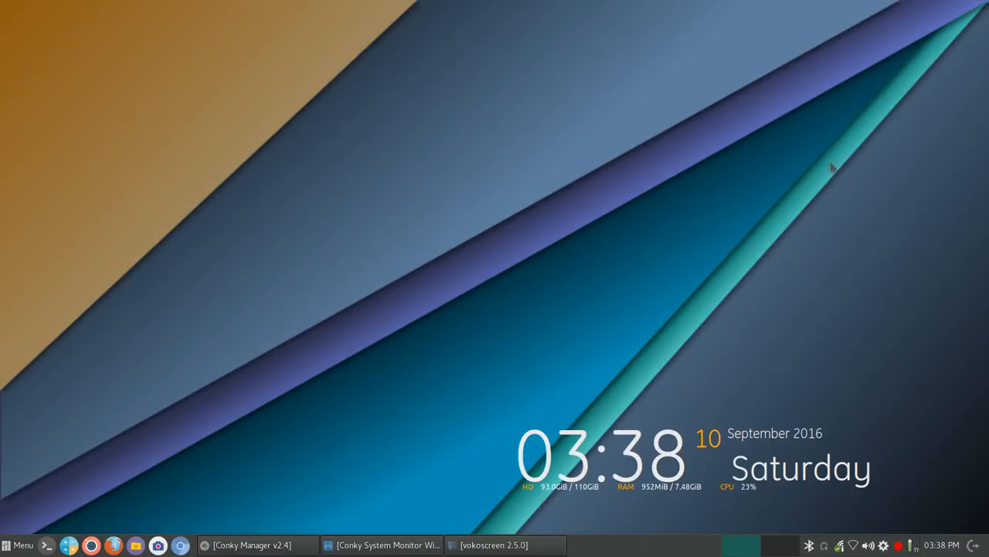
pyautogui.click(268, 545)
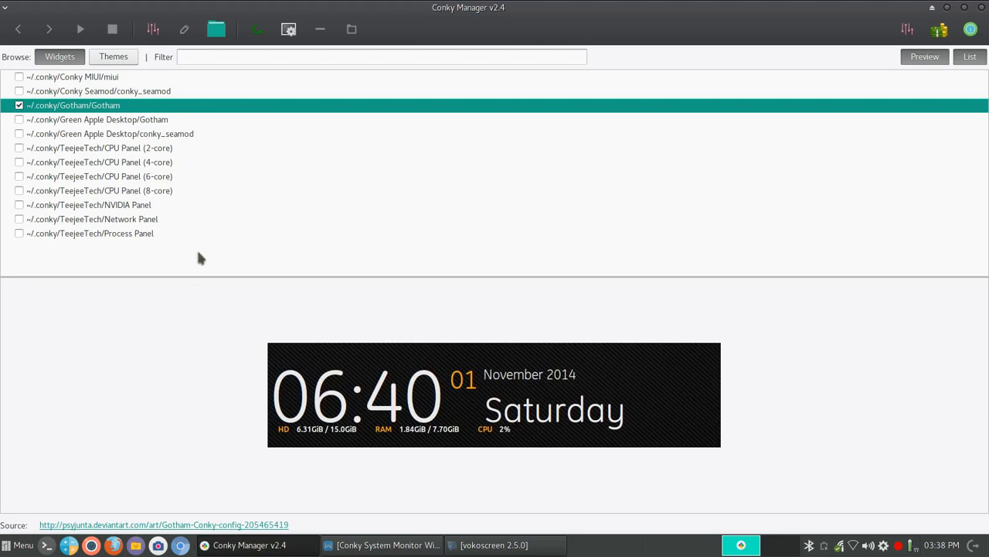
# Disable Gotham, enable Conky MIUI, preview Seamod and Green Apple, then switch to Themes.
pyautogui.click(19, 106)
pyautogui.click(28, 79)
pyautogui.click(19, 77)
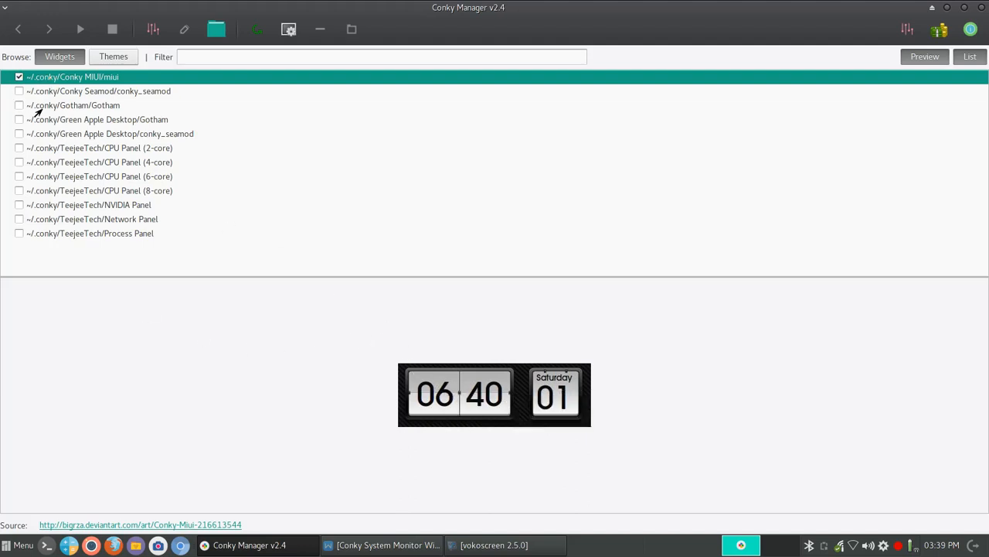
pyautogui.click(25, 96)
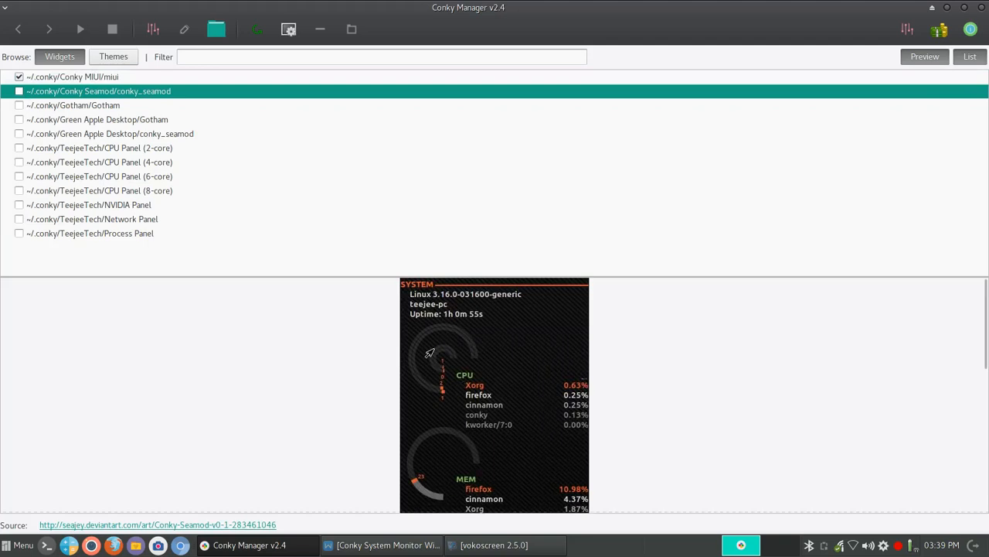
pyautogui.click(40, 122)
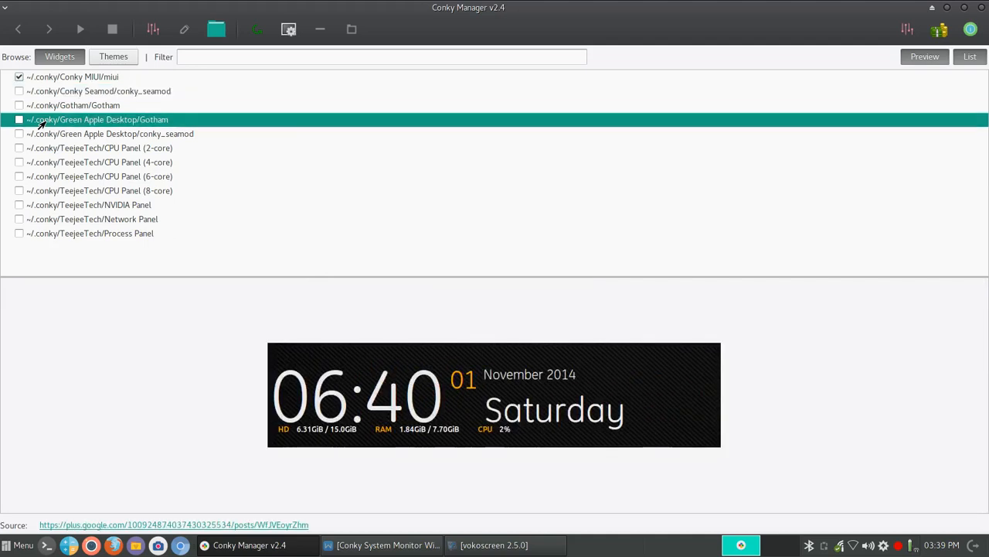
pyautogui.click(107, 61)
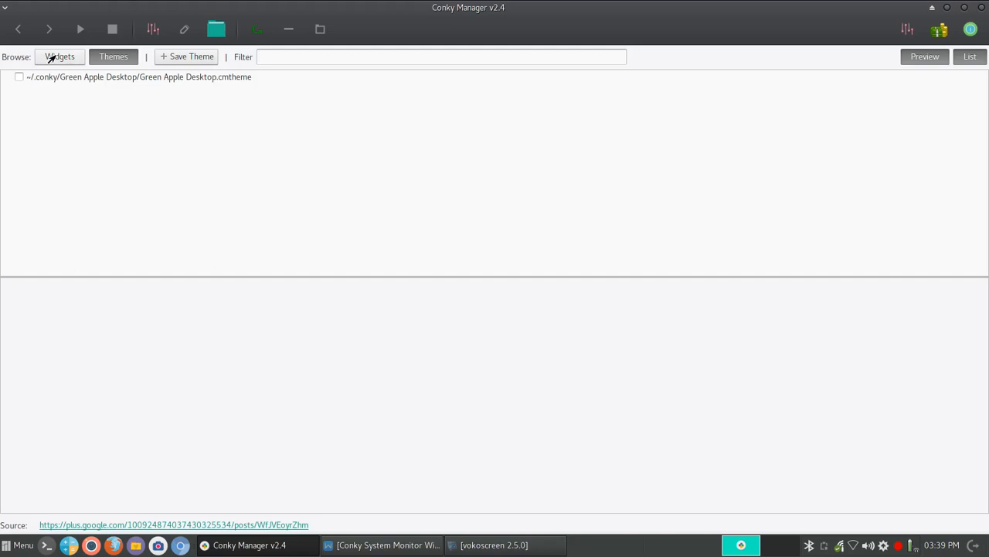
# In Widgets, preview conky_seamod, CPU Panel (4-core), NVIDIA, Network, Process Panel, then Gotham.
pyautogui.click(50, 58)
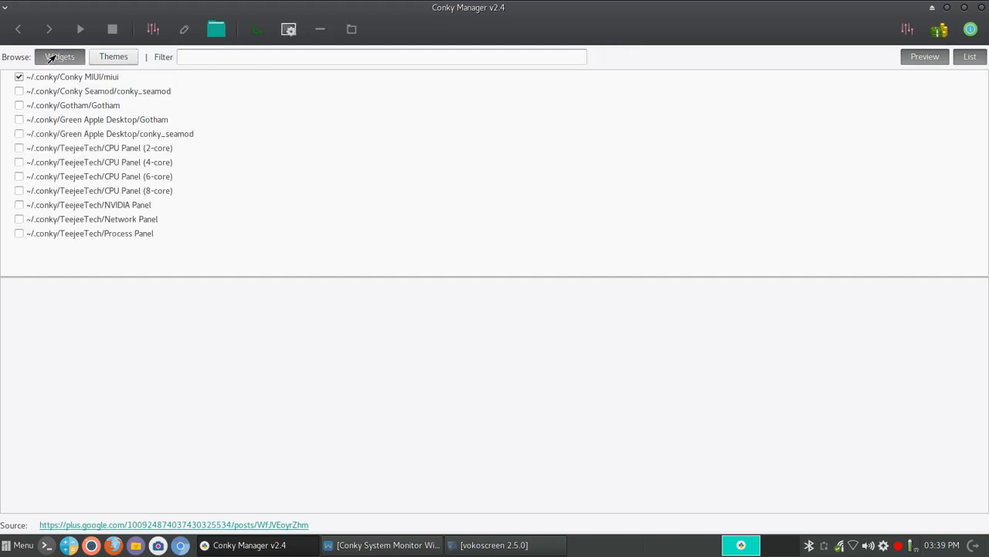
pyautogui.click(65, 136)
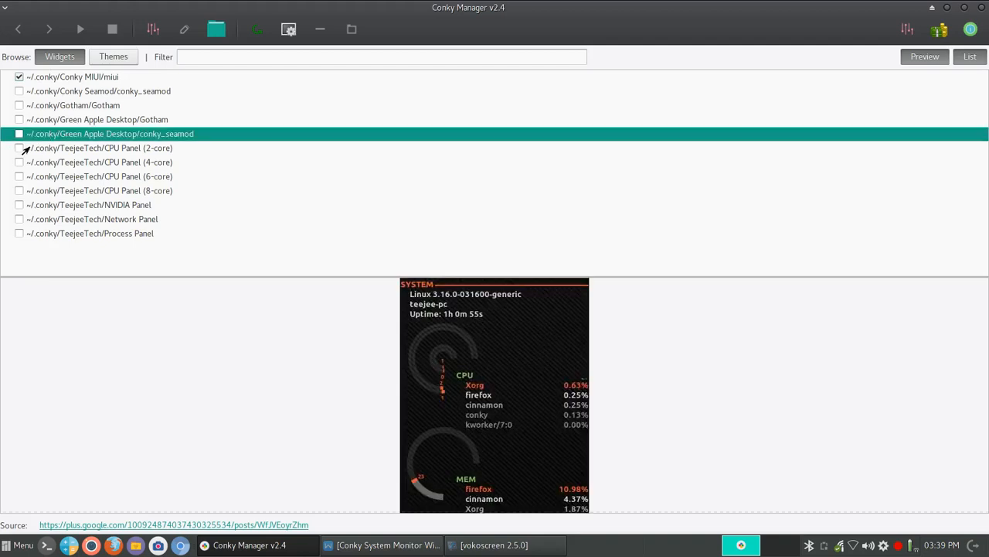
pyautogui.click(66, 164)
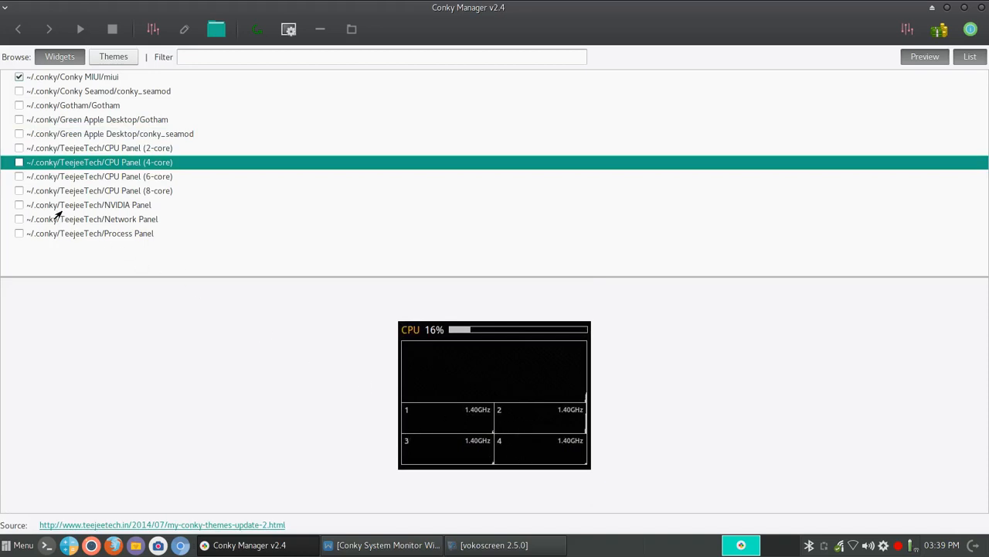
pyautogui.click(88, 209)
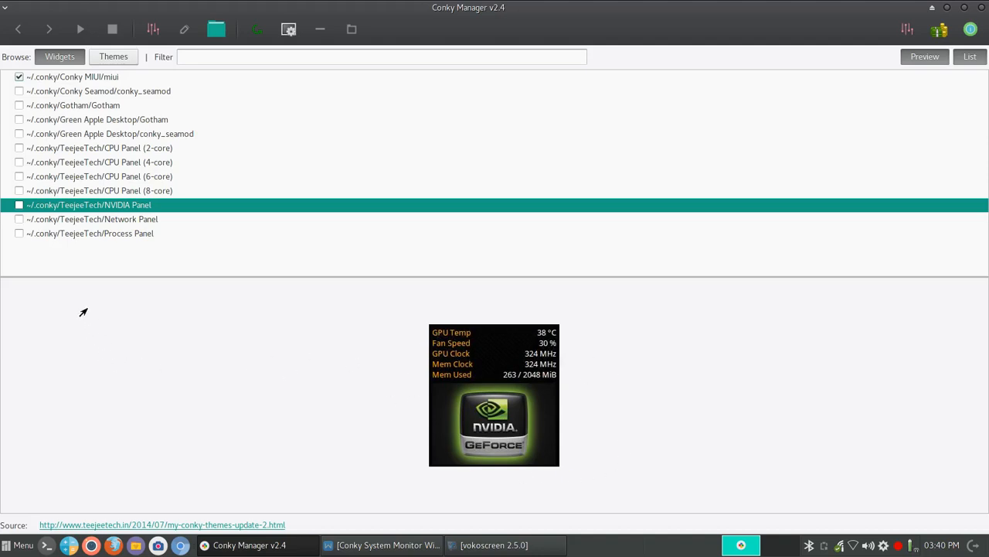
pyautogui.click(49, 222)
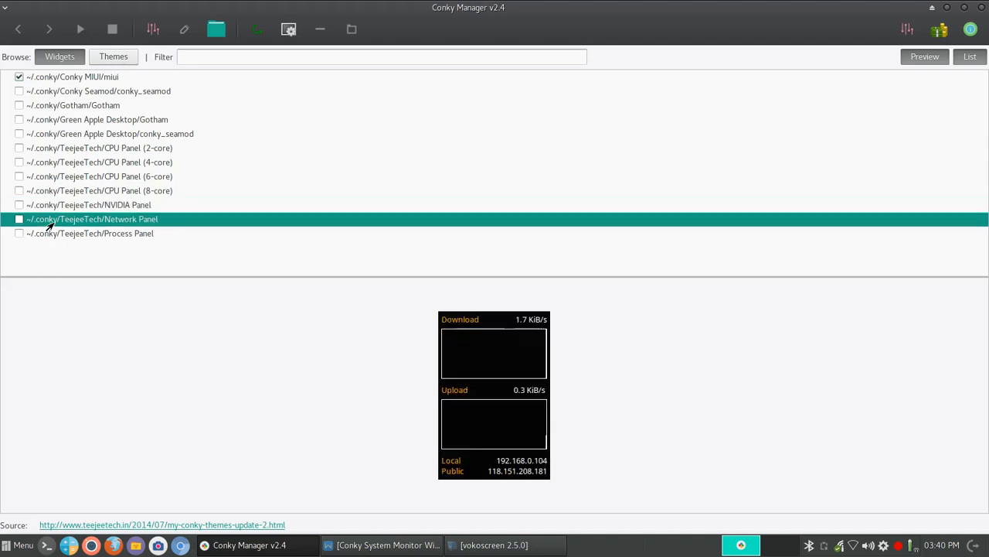
pyautogui.click(54, 238)
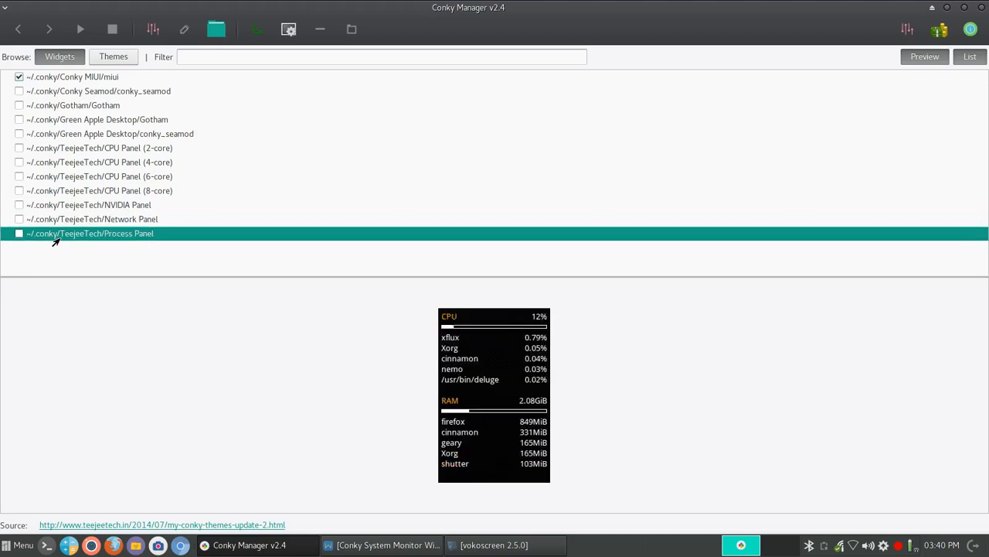
pyautogui.click(54, 108)
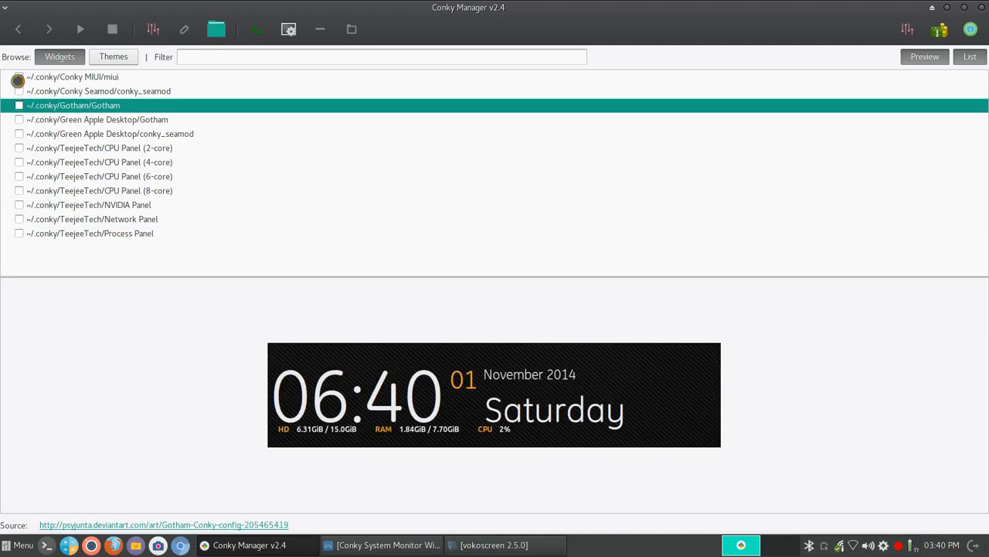
# Reselect Gotham, open its Edit Widget dialog, and look through the Size, Transparency, Time and Network tabs.
pyautogui.click(15, 78)
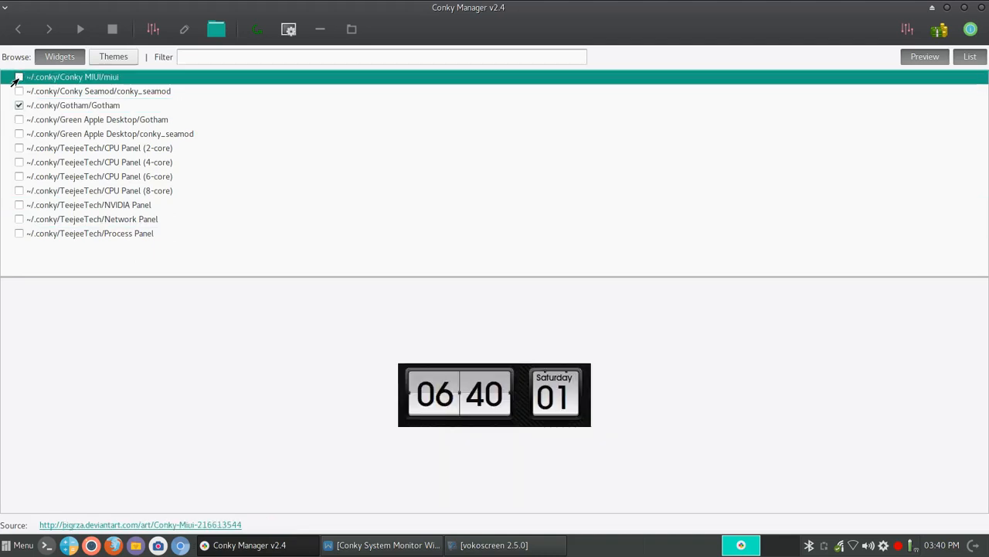
pyautogui.click(48, 109)
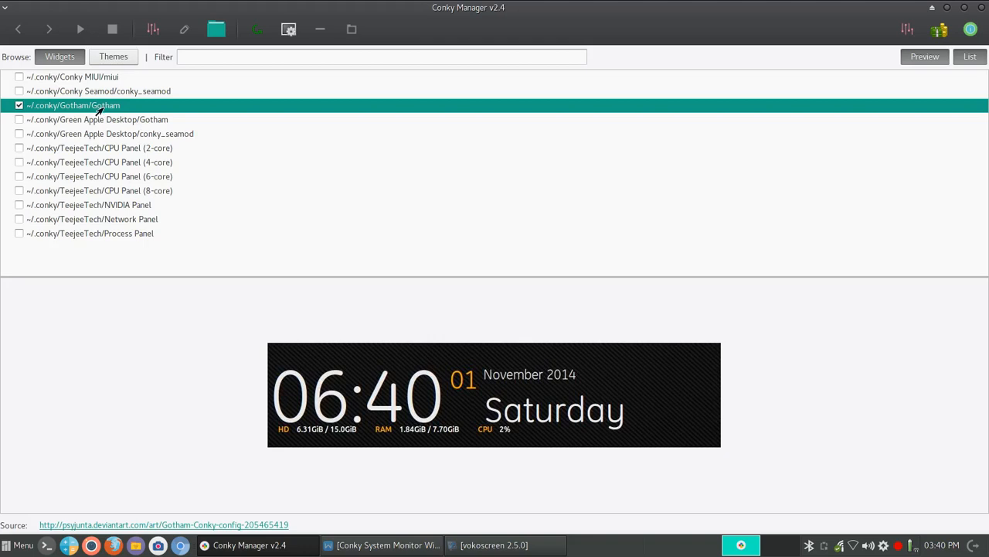
pyautogui.click(150, 31)
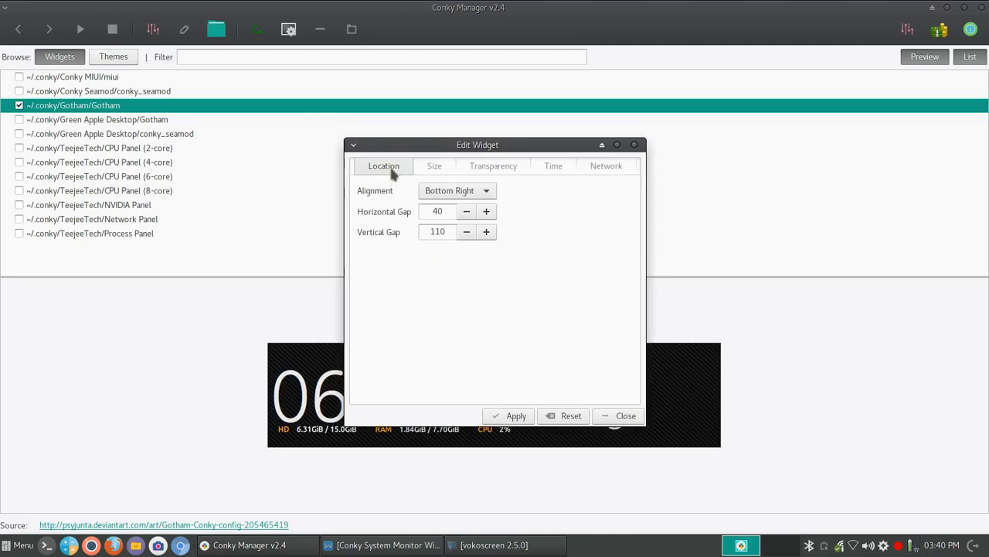
pyautogui.click(436, 168)
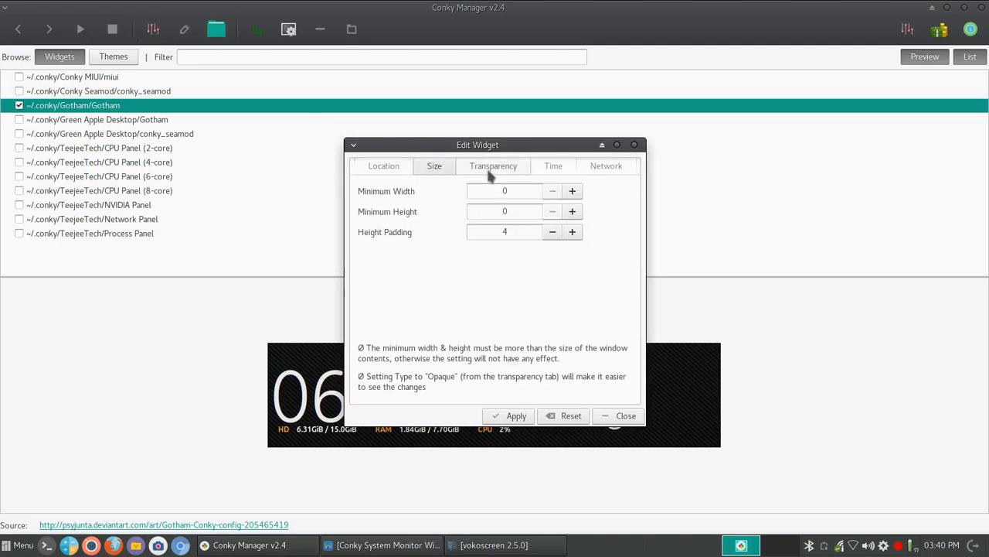
pyautogui.click(492, 170)
pyautogui.click(551, 169)
pyautogui.click(603, 167)
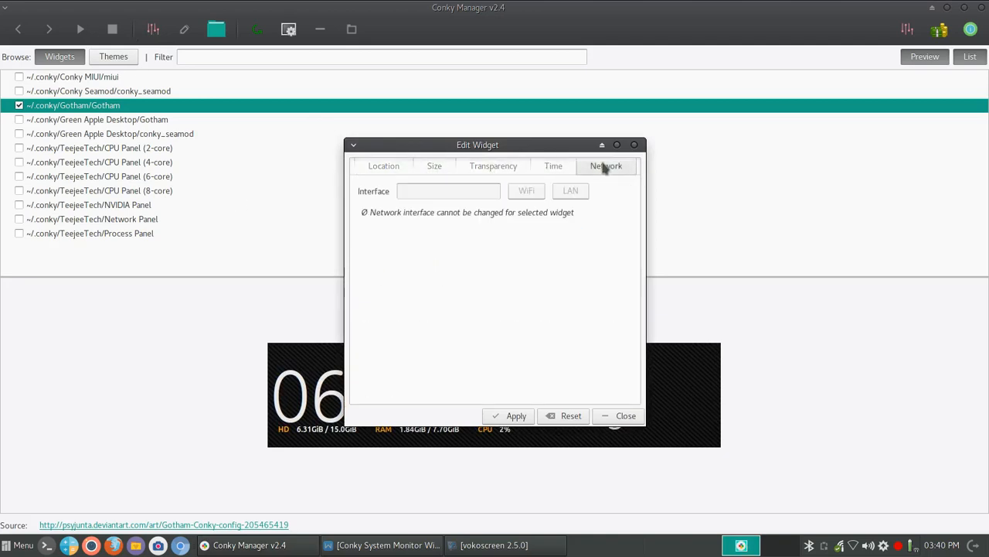
# Back in the Location tab, change Alignment from Bottom Right to Top Right.
pyautogui.click(386, 167)
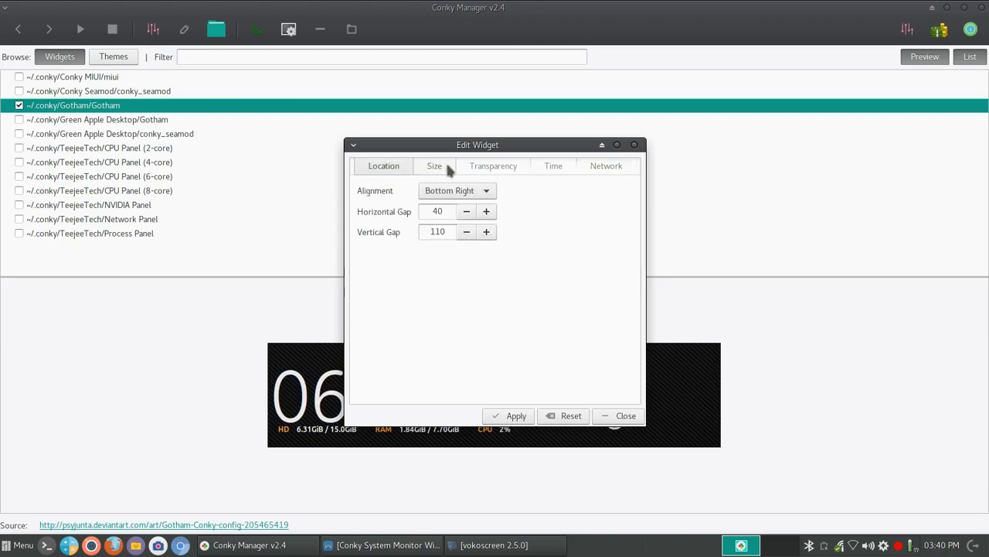
pyautogui.click(441, 165)
pyautogui.click(490, 169)
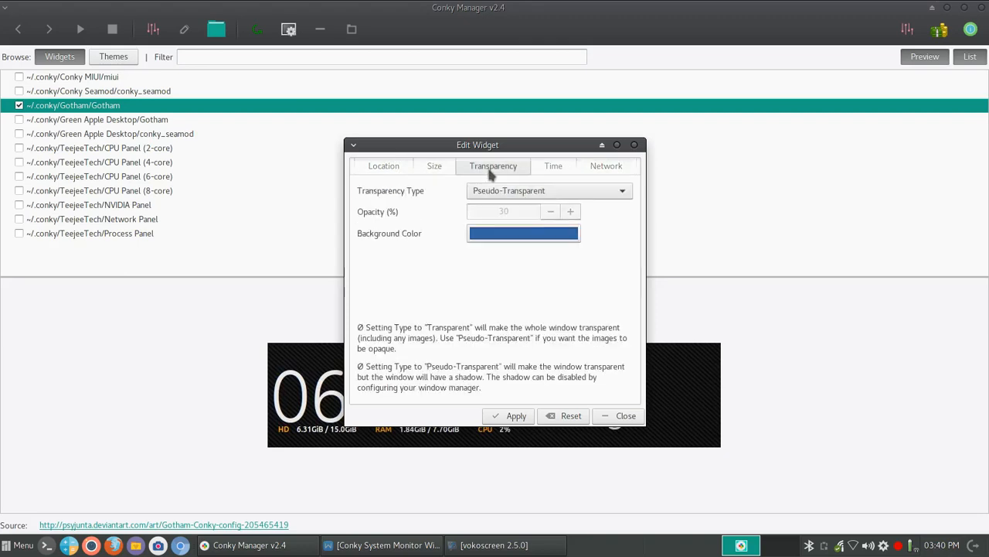
pyautogui.click(378, 168)
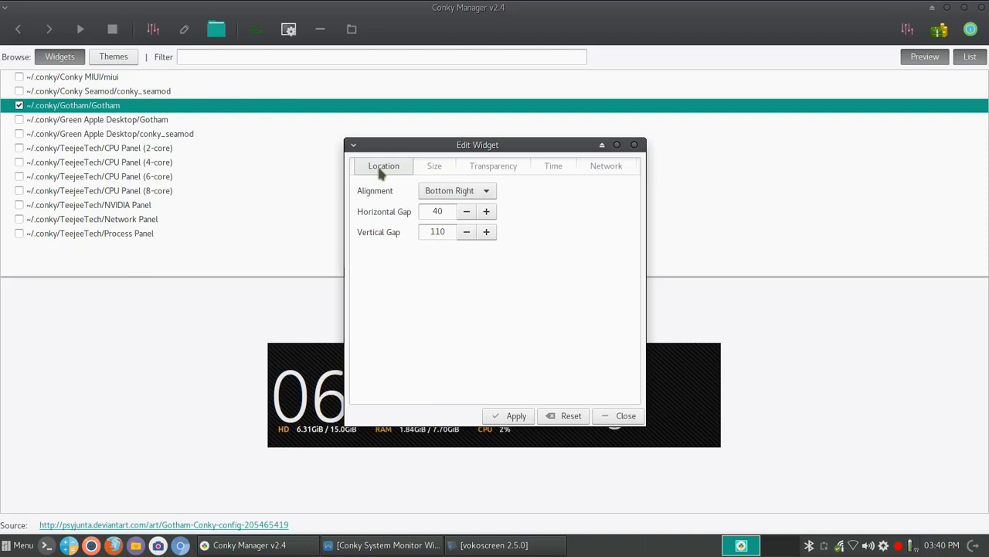
pyautogui.click(484, 192)
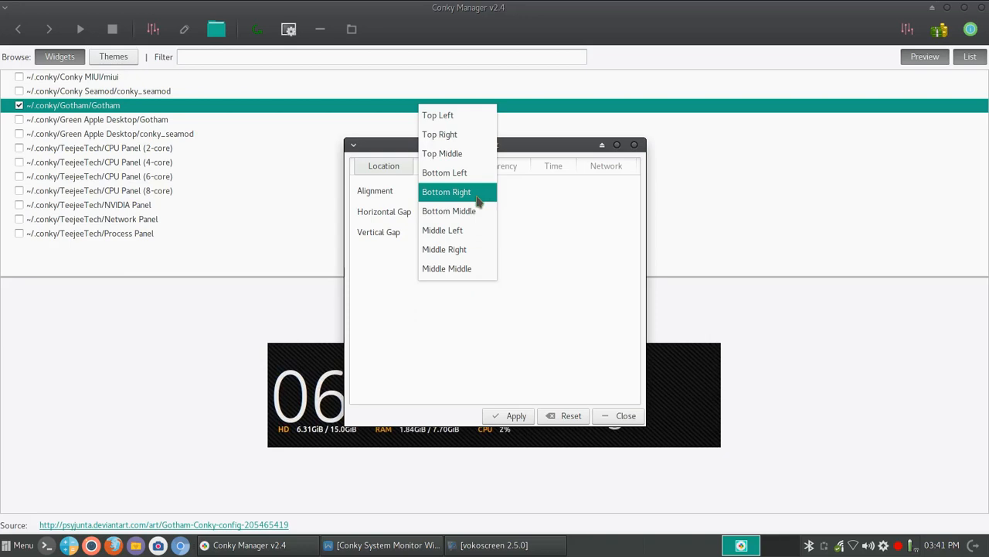
pyautogui.click(447, 136)
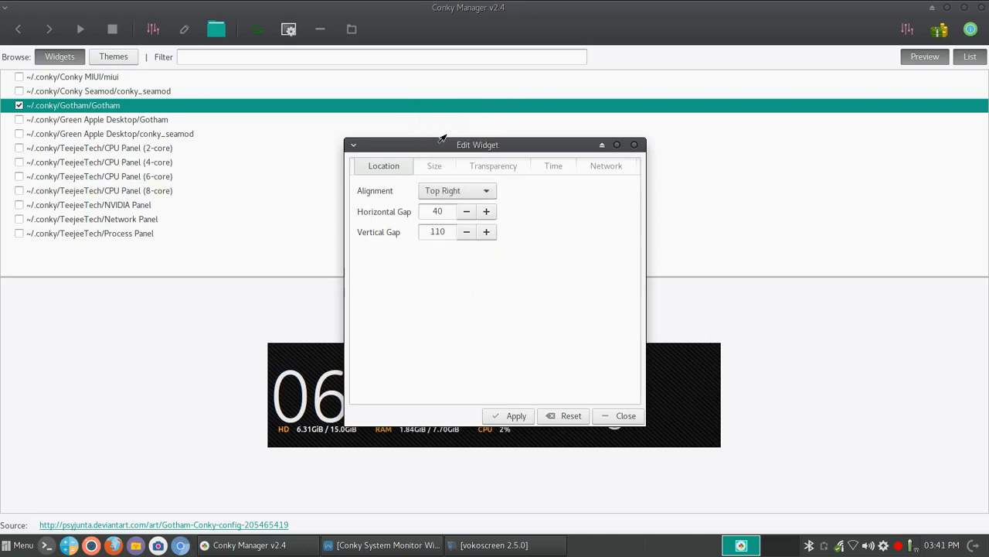
# Apply the Top Right alignment and check the clock's new position on the desktop.
pyautogui.click(509, 416)
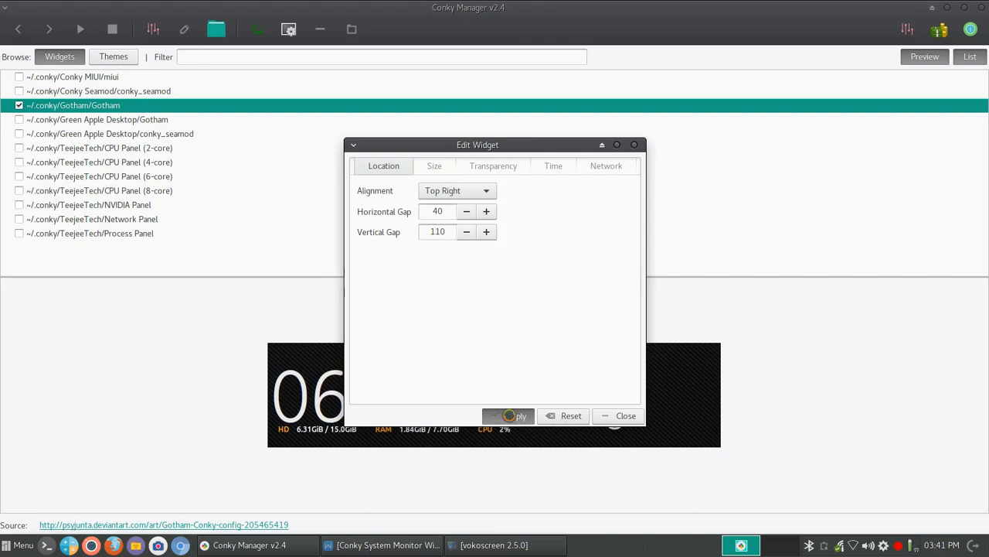
pyautogui.click(946, 14)
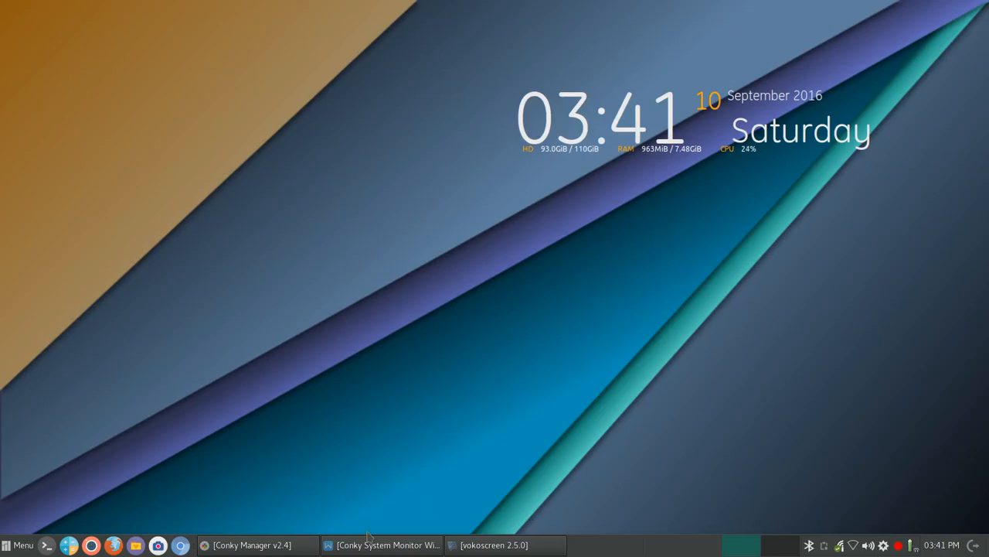
pyautogui.click(255, 545)
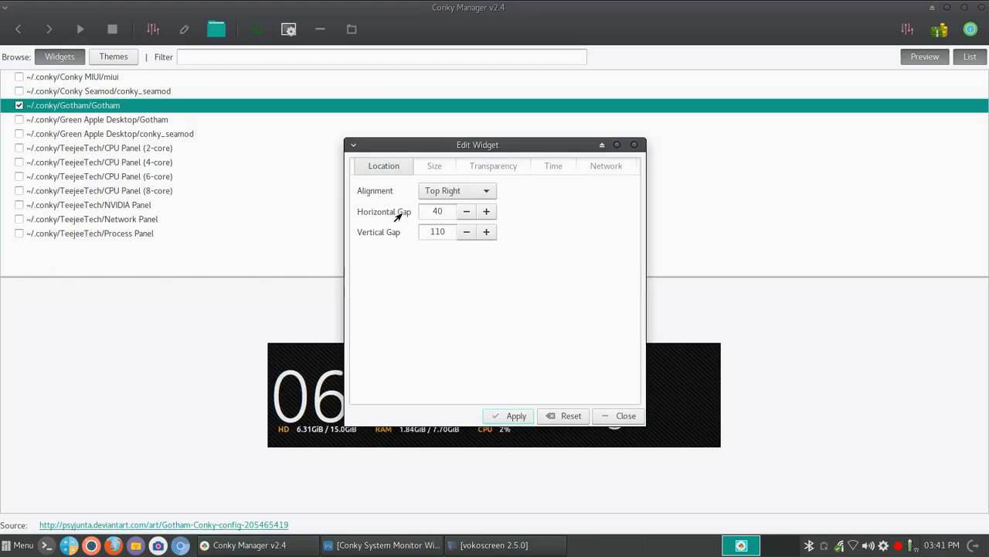
# Lower both Horizontal Gap and Vertical Gap to 10.
pyautogui.click(464, 213)
pyautogui.click(464, 213)
pyautogui.click(464, 213)
pyautogui.click(464, 233)
pyautogui.click(464, 233)
pyautogui.click(463, 234)
pyautogui.click(464, 233)
pyautogui.click(463, 233)
pyautogui.click(465, 231)
pyautogui.click(465, 231)
pyautogui.click(465, 232)
pyautogui.click(465, 232)
pyautogui.click(465, 232)
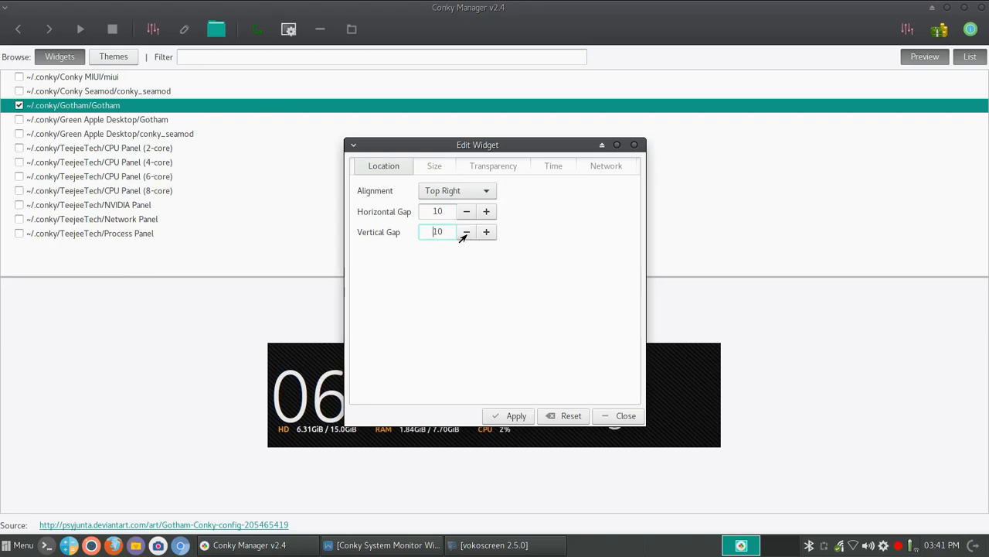
# Apply the 10 gaps, check the clock on the desktop, and open the Size tab.
pyautogui.click(515, 415)
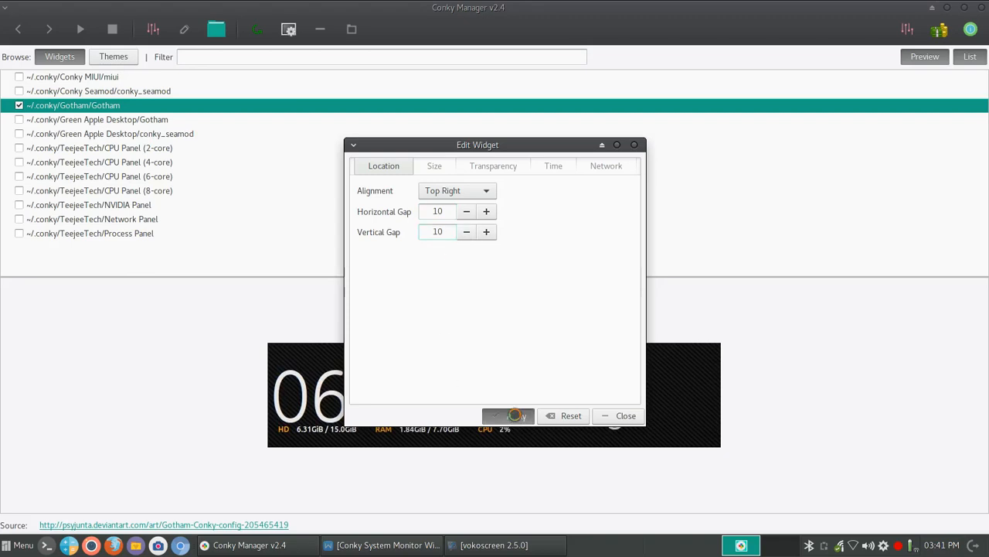
pyautogui.click(947, 8)
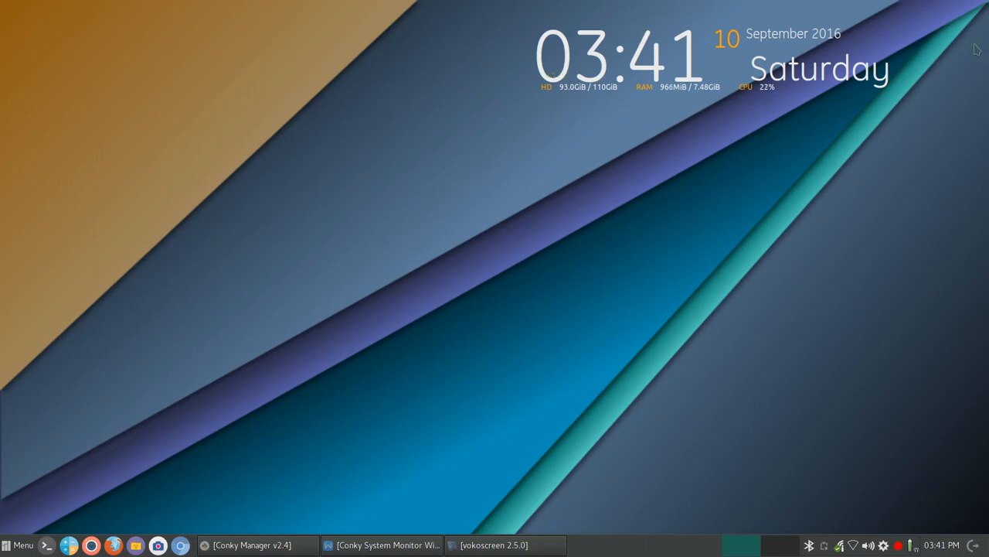
pyautogui.click(279, 545)
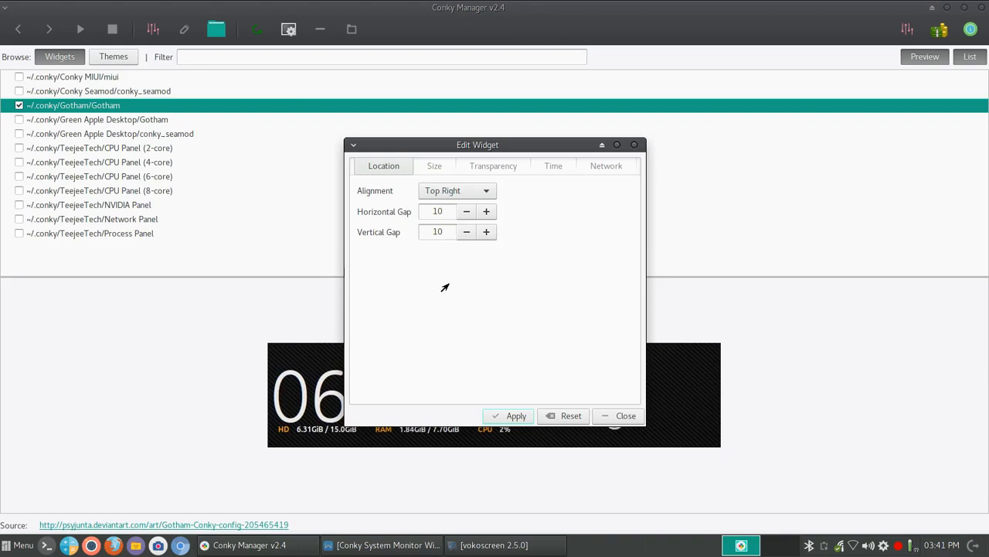
pyautogui.click(434, 167)
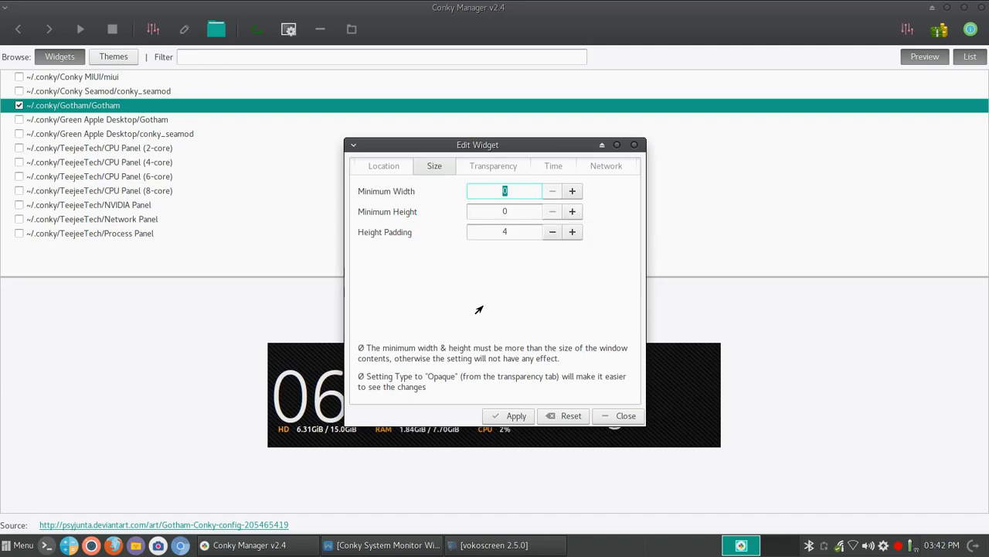
# Lower Height Padding from 4 to 2, apply it, and check the desktop clock.
pyautogui.click(552, 232)
pyautogui.click(552, 232)
pyautogui.click(514, 419)
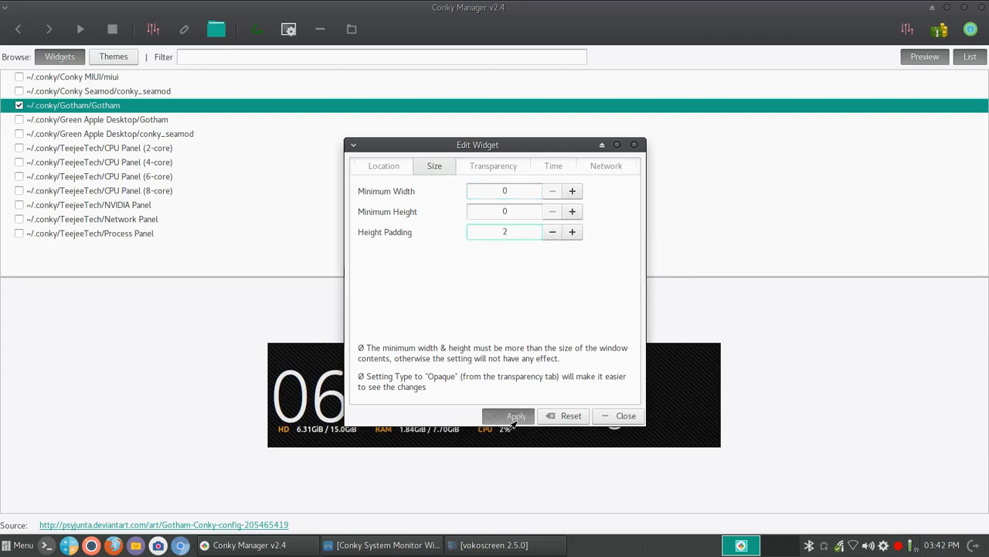
pyautogui.click(948, 9)
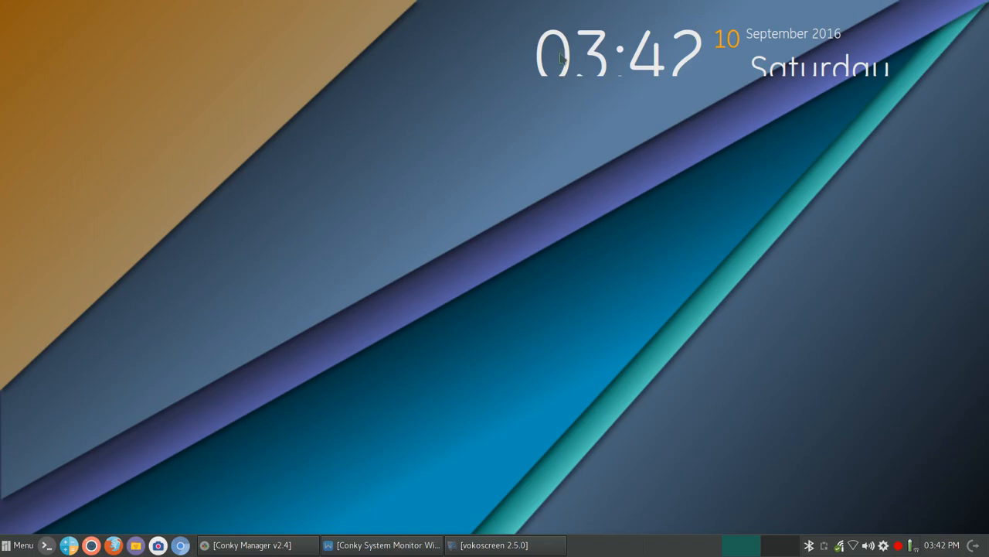
pyautogui.click(256, 544)
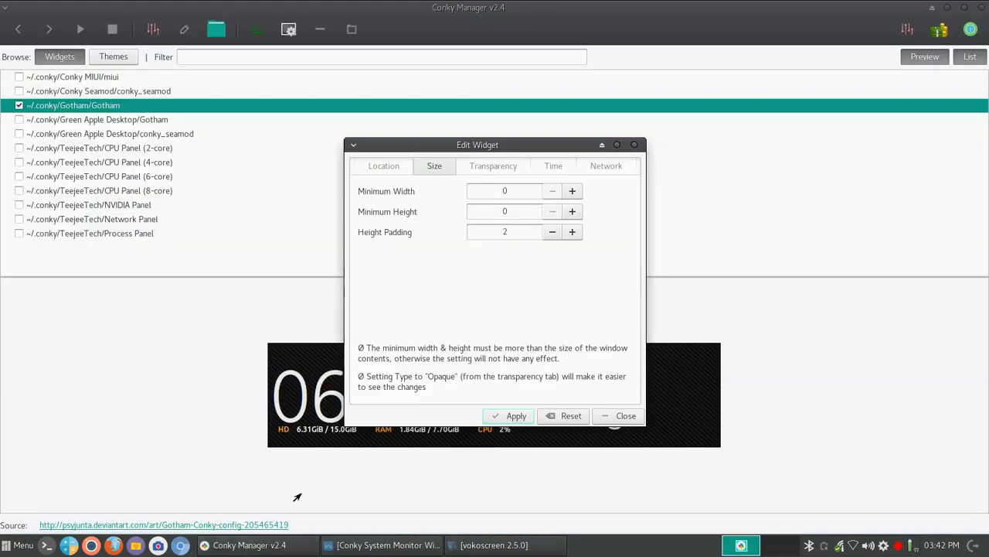
# Restore Height Padding to 4, apply it, and set Transparency Type to Opaque.
pyautogui.click(572, 232)
pyautogui.click(572, 232)
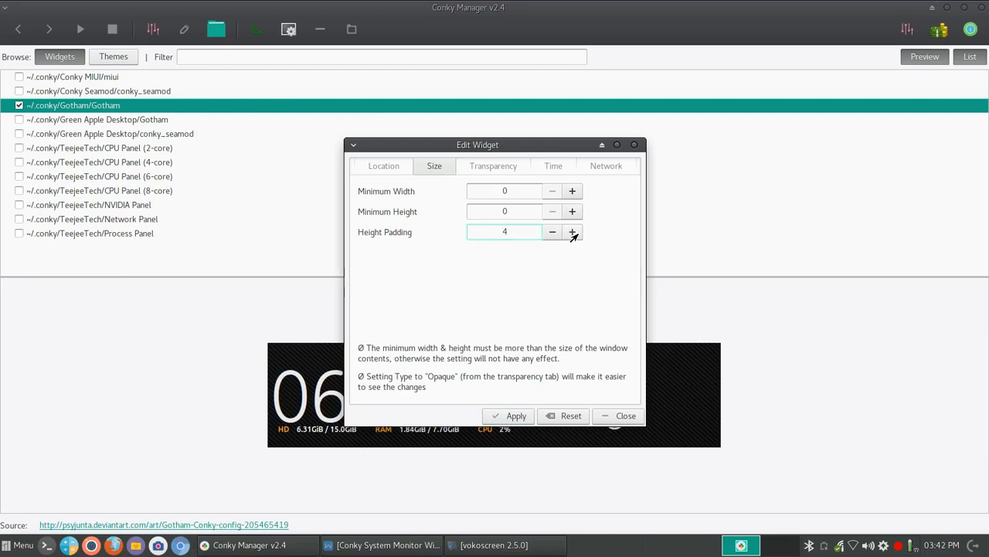
pyautogui.click(510, 418)
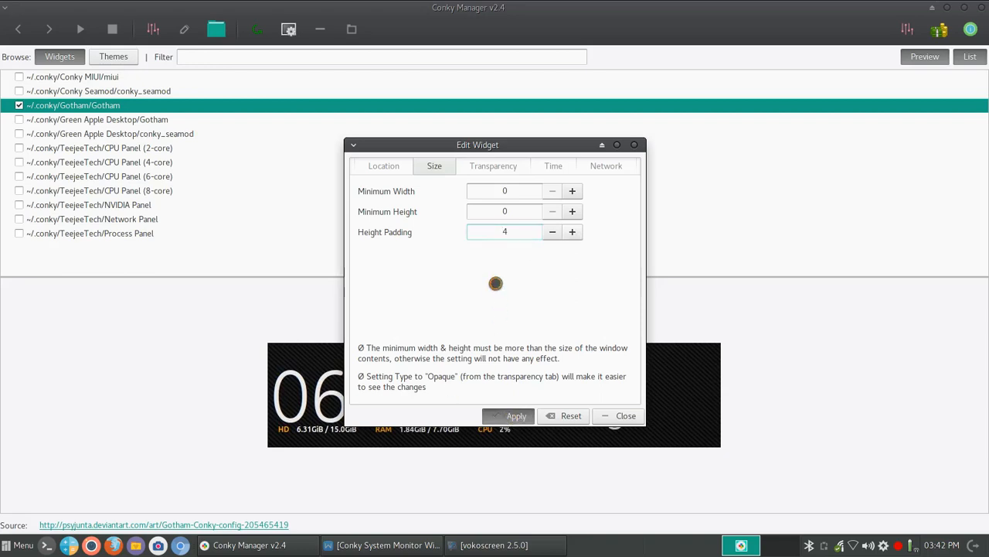
pyautogui.click(492, 175)
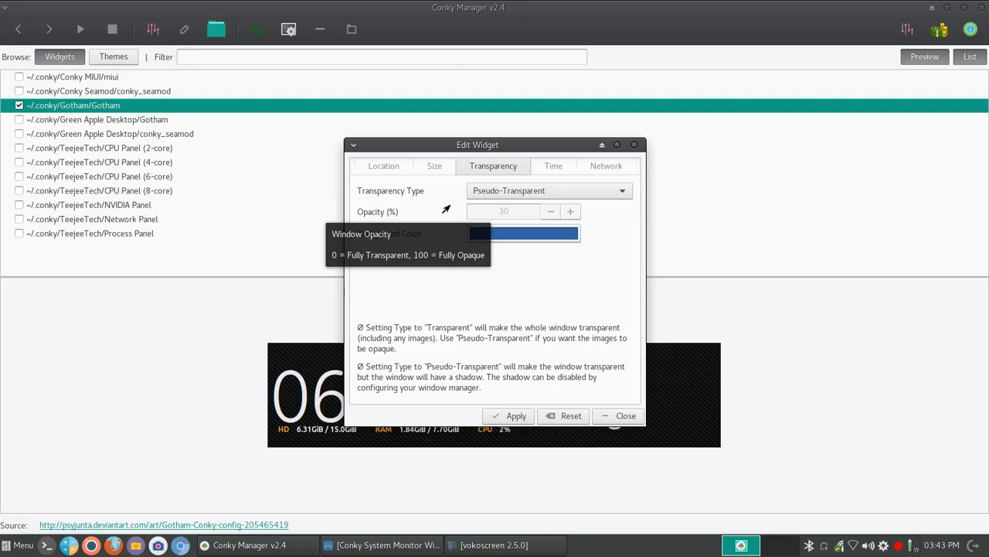
pyautogui.click(615, 195)
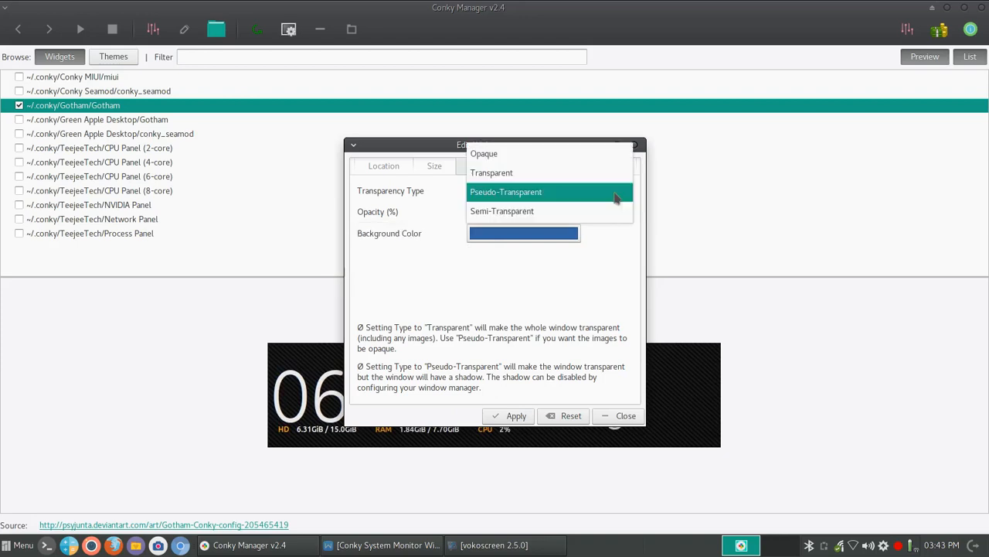
pyautogui.click(514, 157)
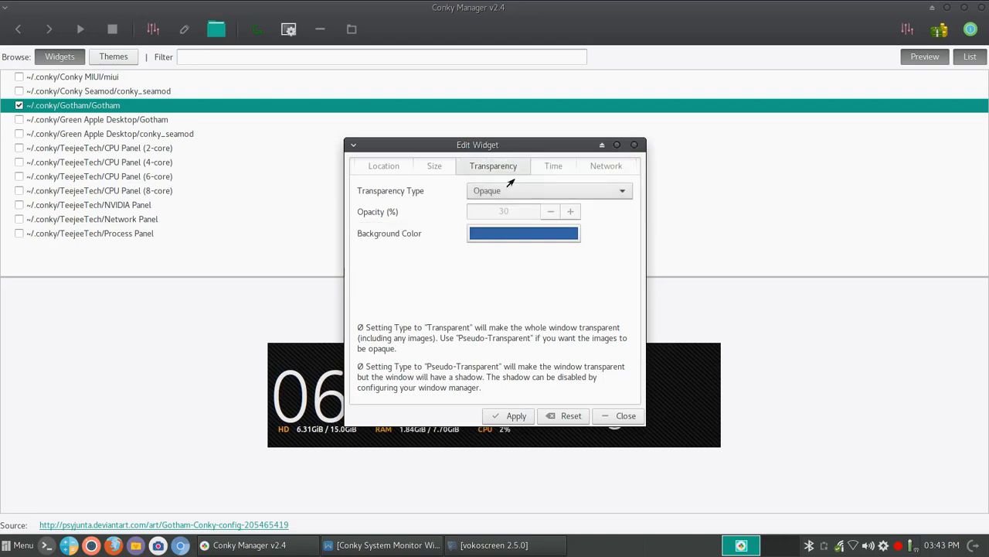
# Choose a dark green Background Color, apply it, and view the green-backed clock on the desktop.
pyautogui.click(503, 235)
pyautogui.click(464, 279)
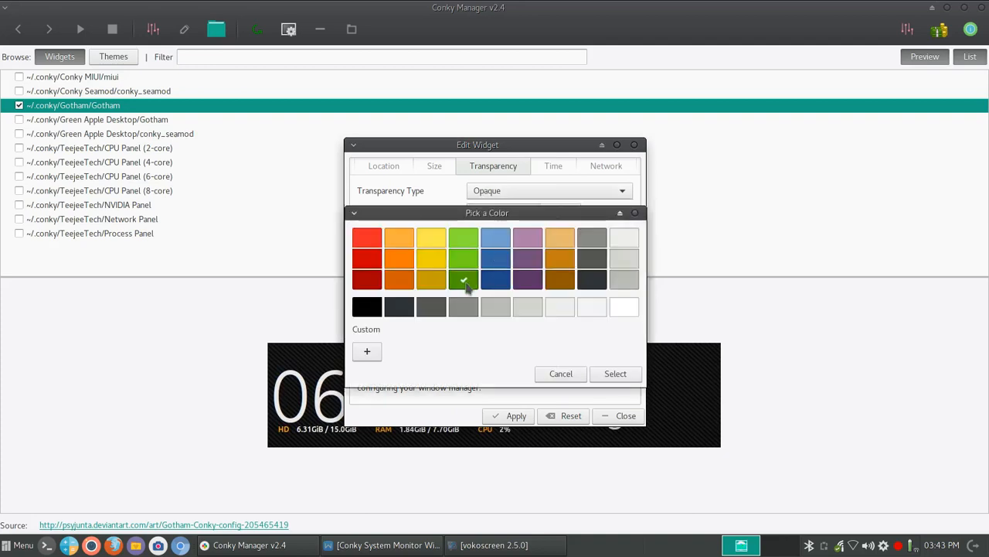
pyautogui.click(597, 375)
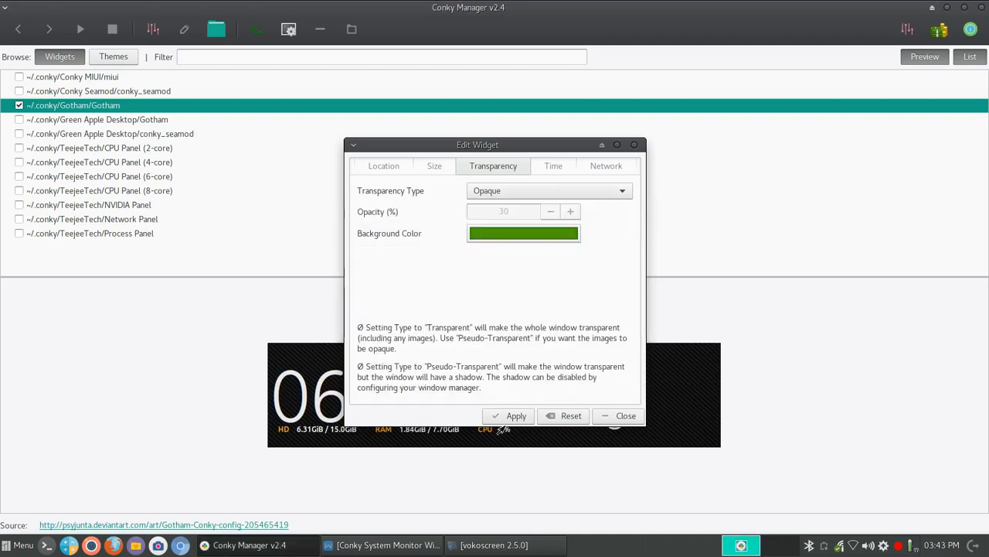
pyautogui.click(507, 416)
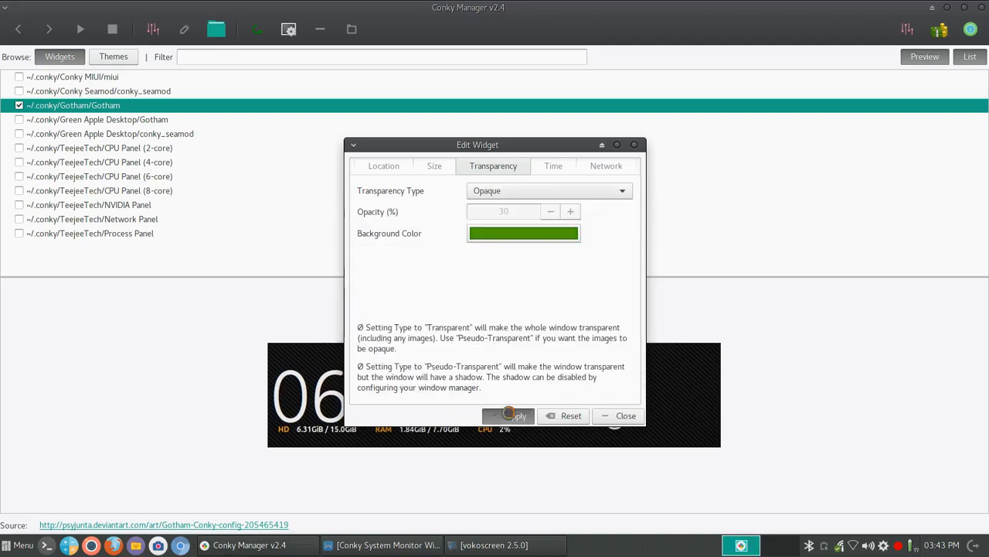
pyautogui.click(947, 9)
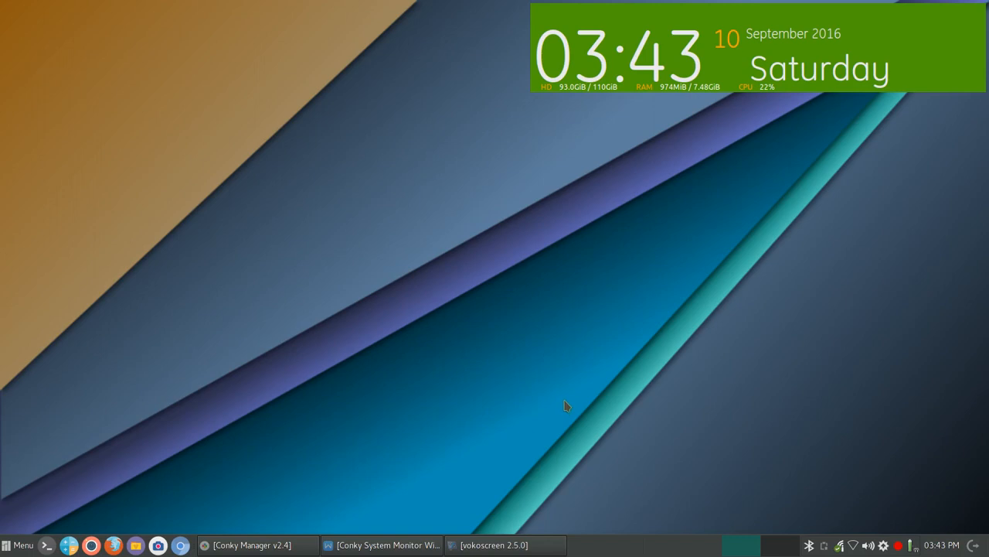
pyautogui.click(287, 548)
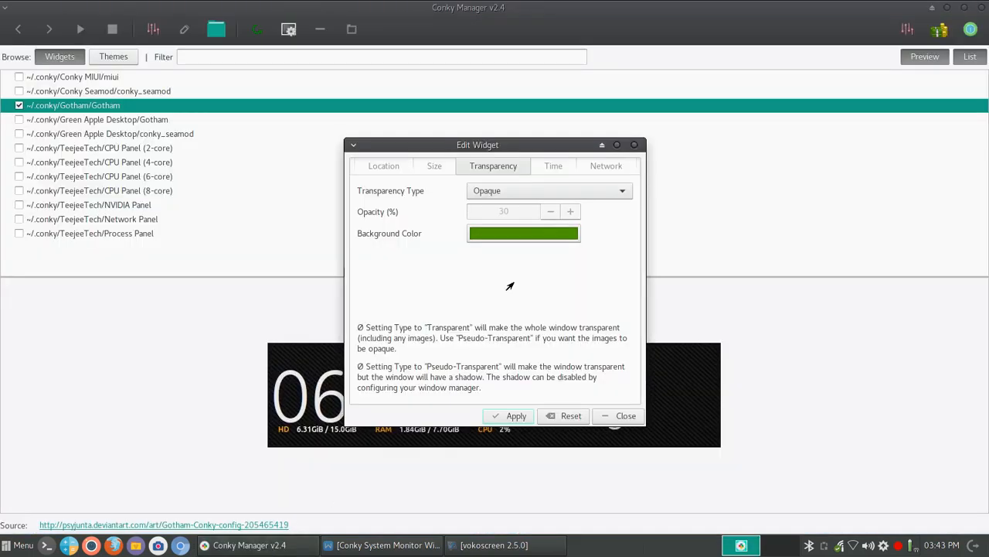
# Apply a Pseudo-Transparent background to the Gotham clock, then close the editor and minimize Conky Manager.
pyautogui.click(614, 197)
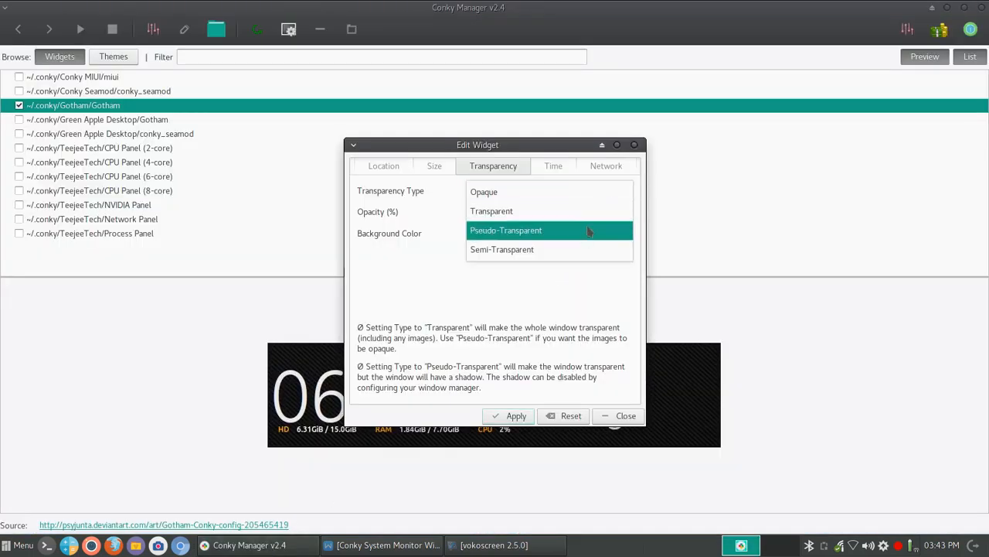
pyautogui.click(544, 235)
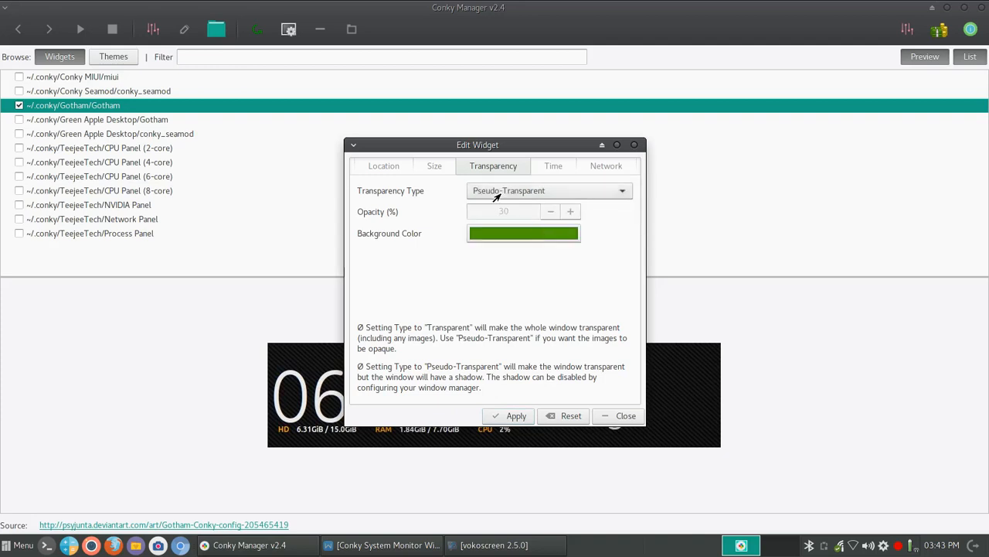
pyautogui.click(496, 416)
pyautogui.click(610, 416)
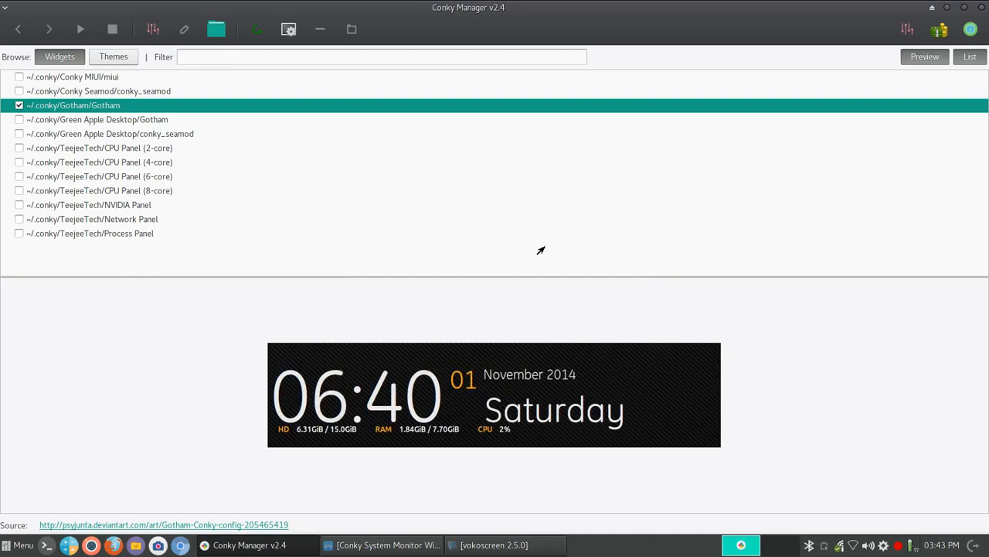
pyautogui.click(932, 7)
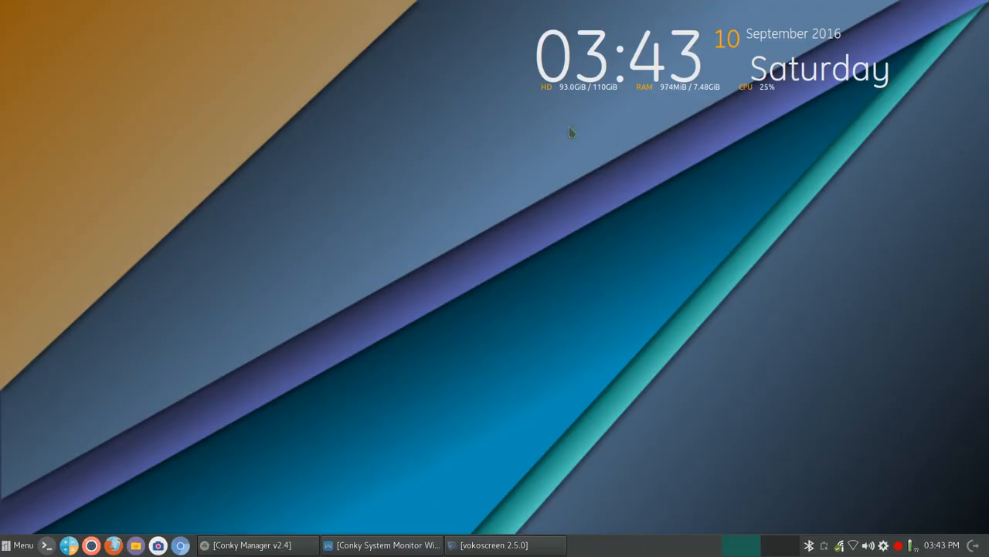
# Restore the Conky Manager window from the taskbar.
pyautogui.click(253, 539)
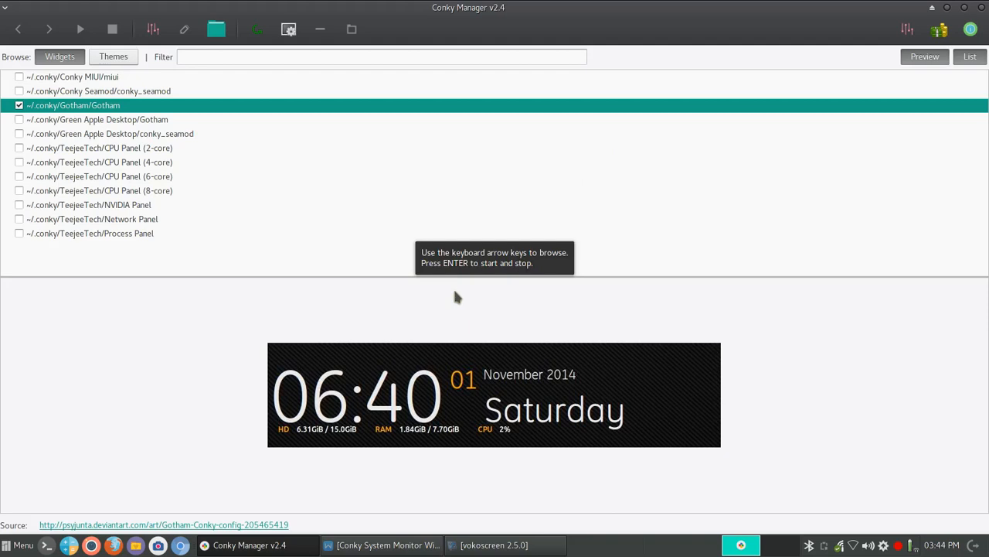
# Enable 'Run Conky at system startup' in Application Settings, keeping the 10-second startup delay.
pyautogui.click(908, 34)
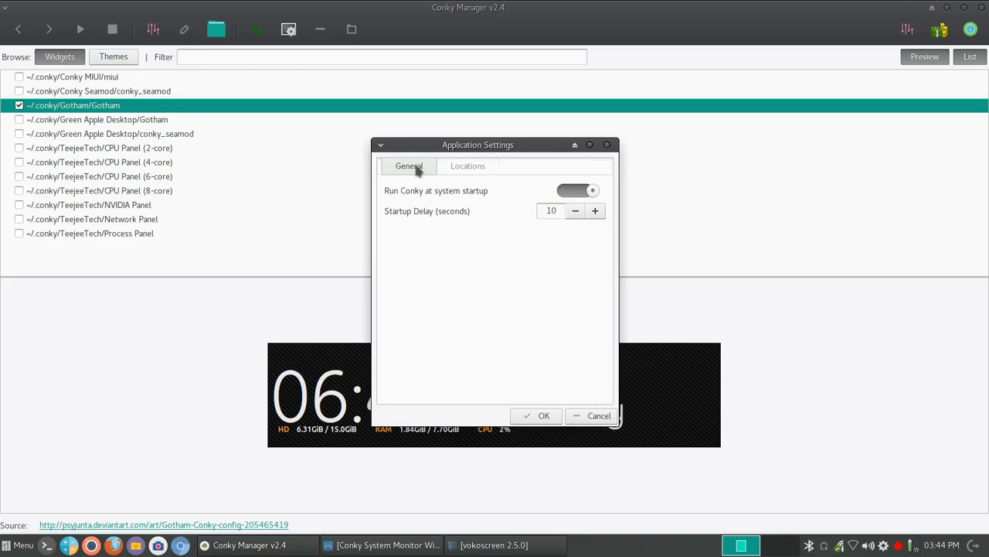
pyautogui.click(468, 166)
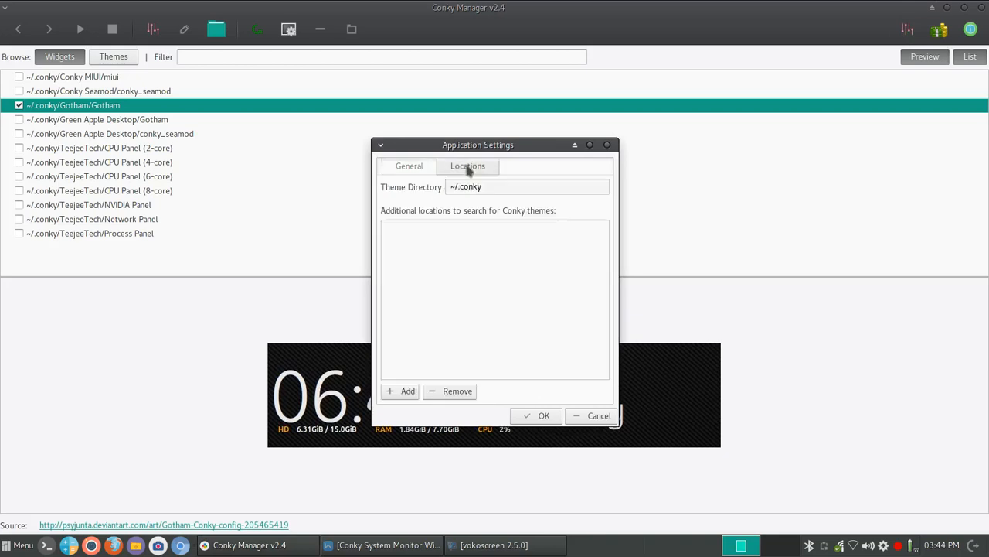
pyautogui.click(403, 171)
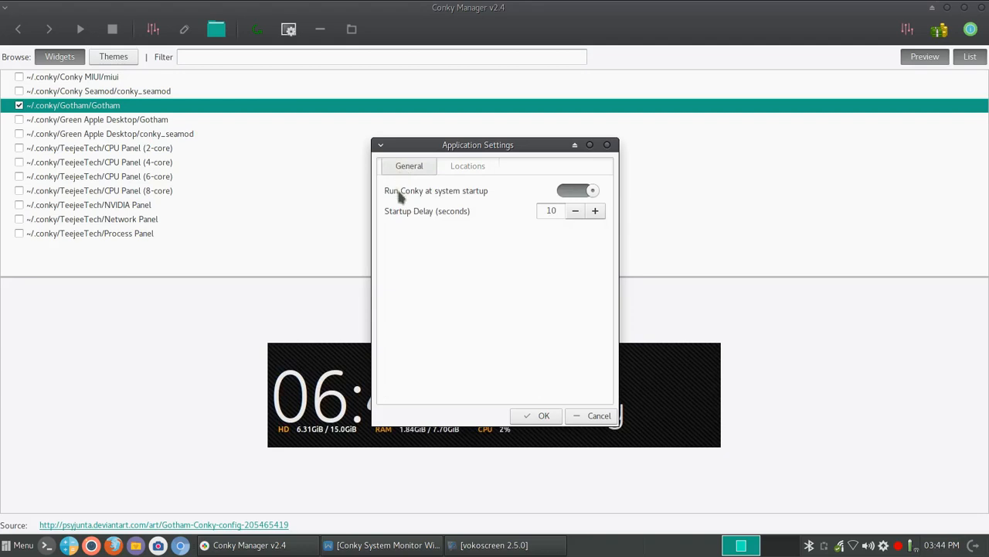
pyautogui.click(496, 166)
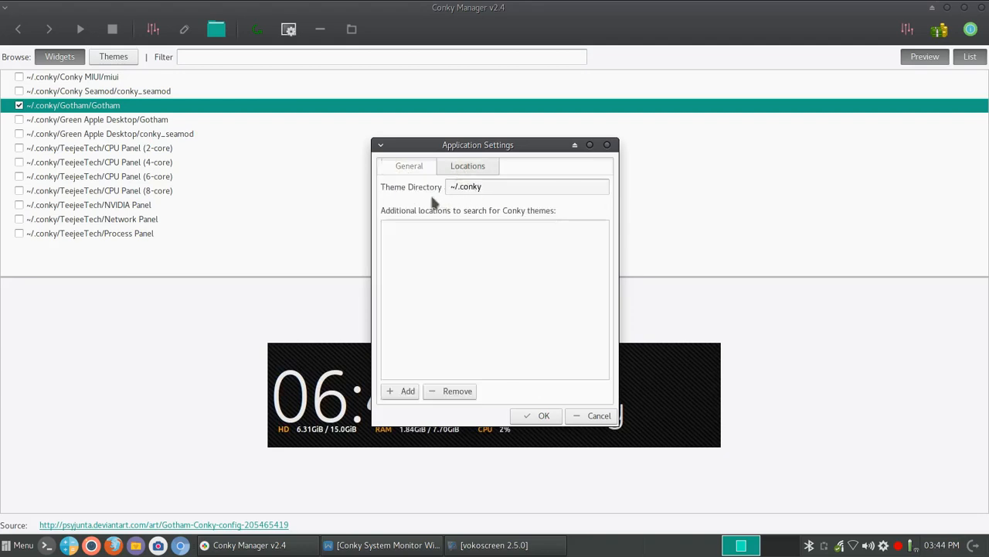
pyautogui.click(409, 165)
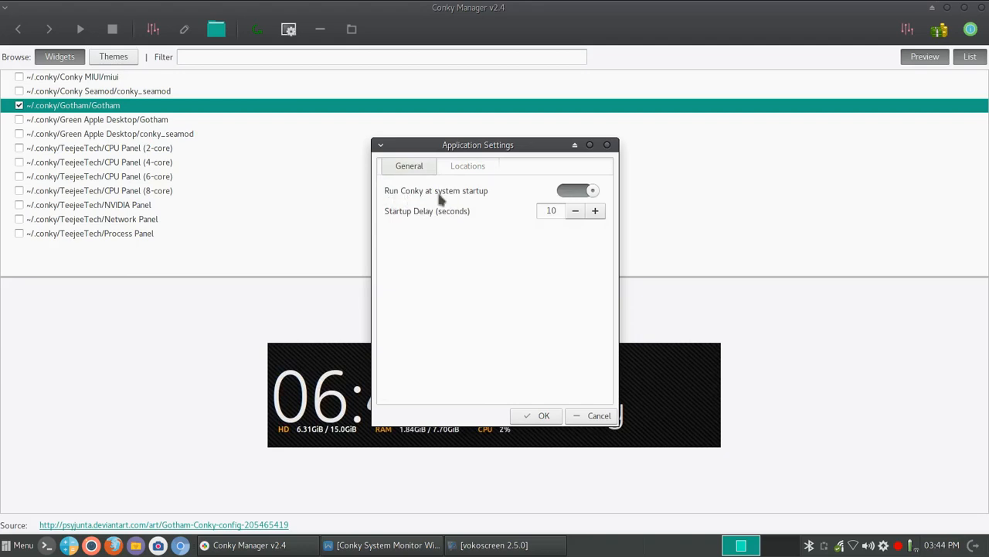
pyautogui.click(573, 191)
# Confirm the startup settings, close Conky Manager, and open the 'How to Install and Configure Conky' bookmark in Firefox.
pyautogui.click(543, 416)
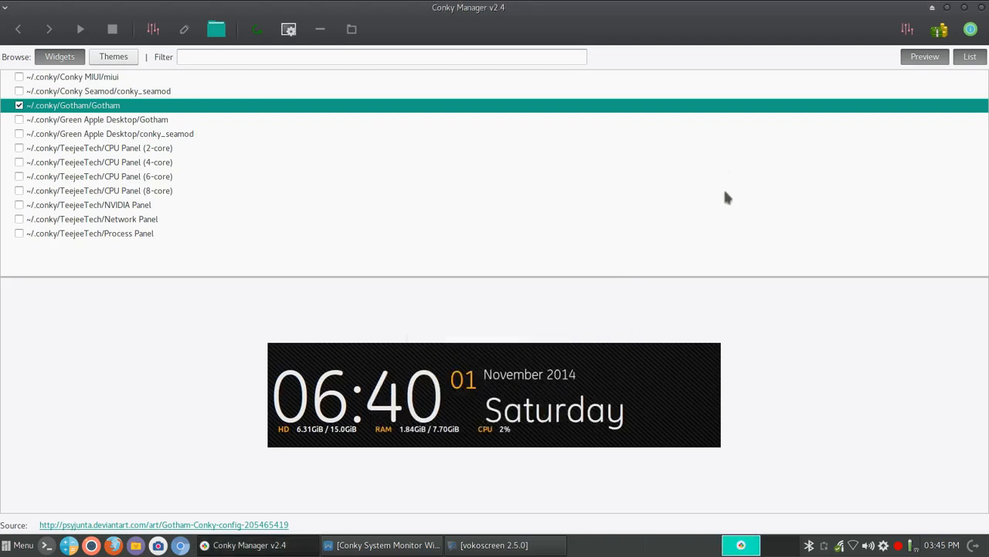
pyautogui.click(982, 7)
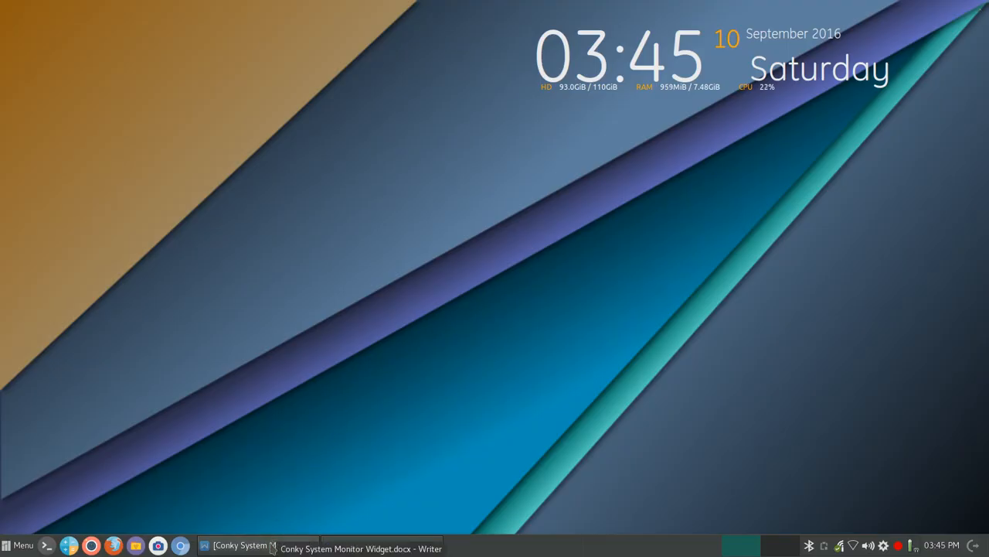
pyautogui.click(114, 546)
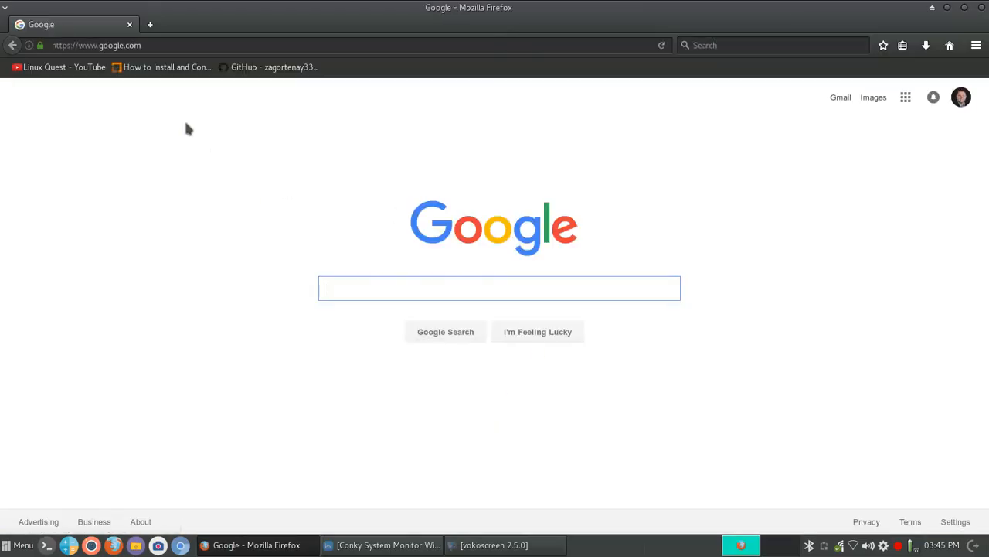
pyautogui.click(168, 68)
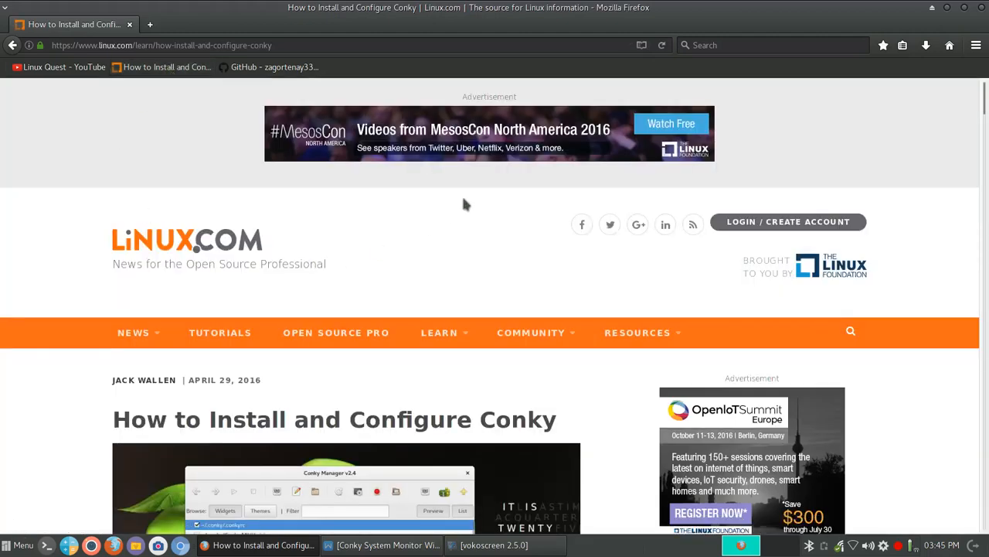
# Scroll through the Linux.com Conky article and back up to its title.
pyautogui.scroll(-3, 464, 204)
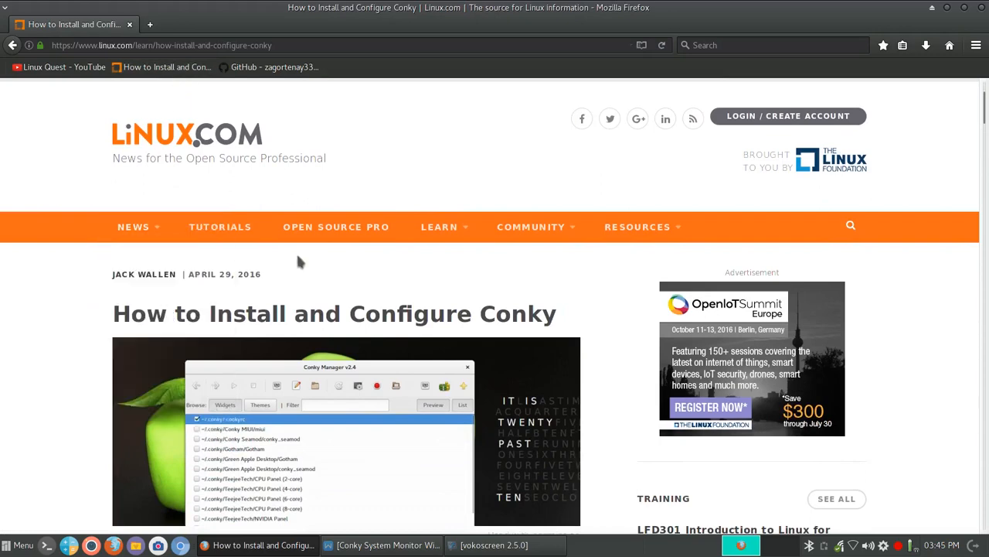
pyautogui.scroll(-3, 305, 251)
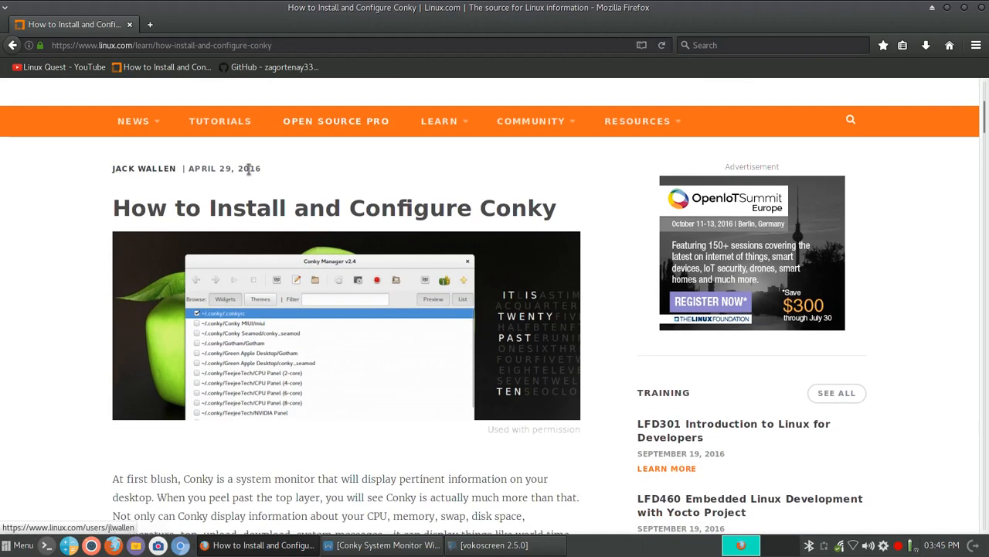
pyautogui.scroll(-3, 568, 166)
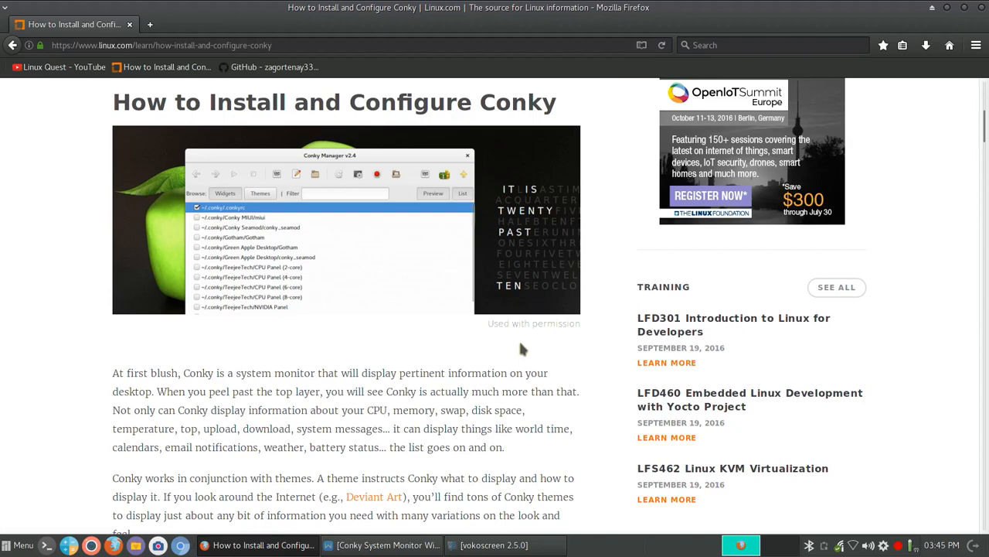
pyautogui.scroll(-5, 521, 348)
pyautogui.scroll(-5, 520, 344)
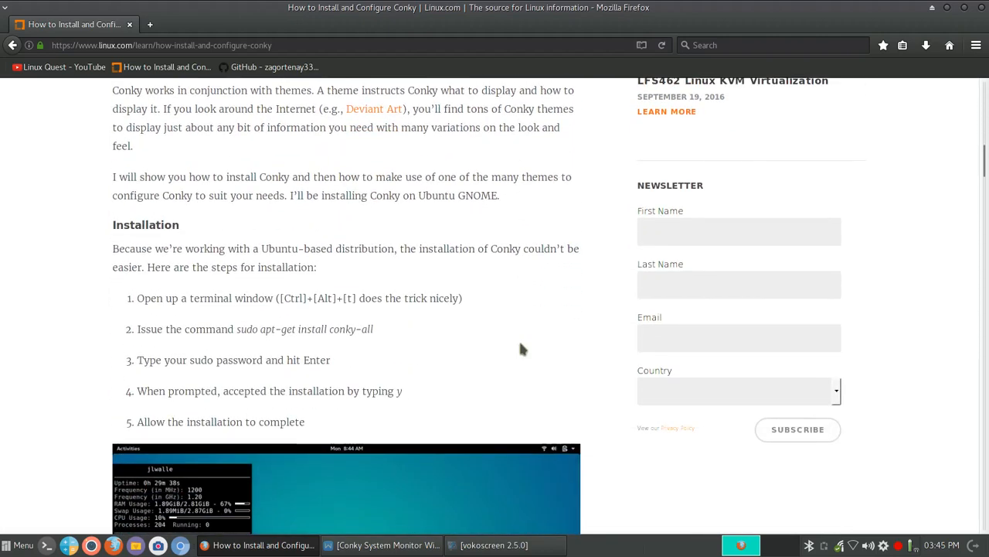
pyautogui.scroll(-15, 520, 348)
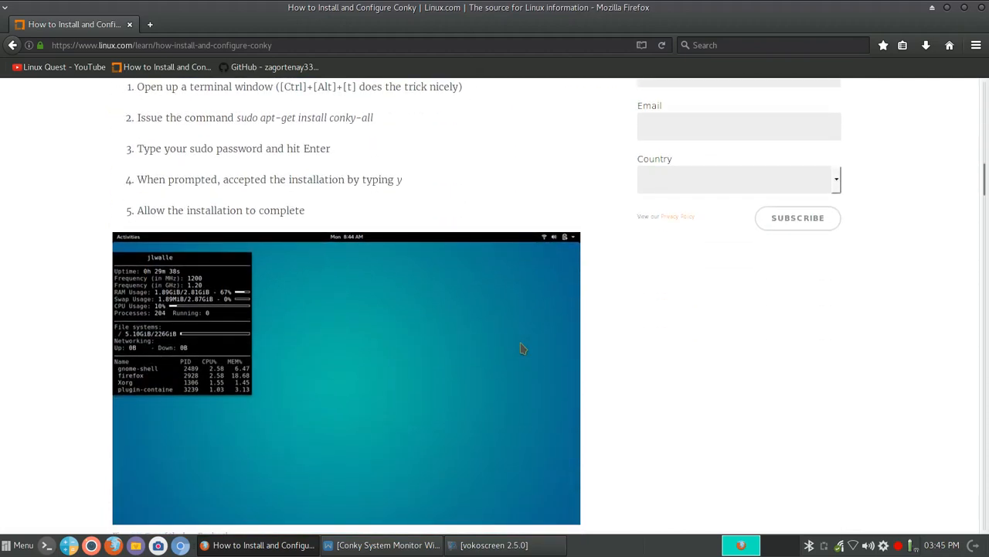
pyautogui.scroll(-12, 520, 344)
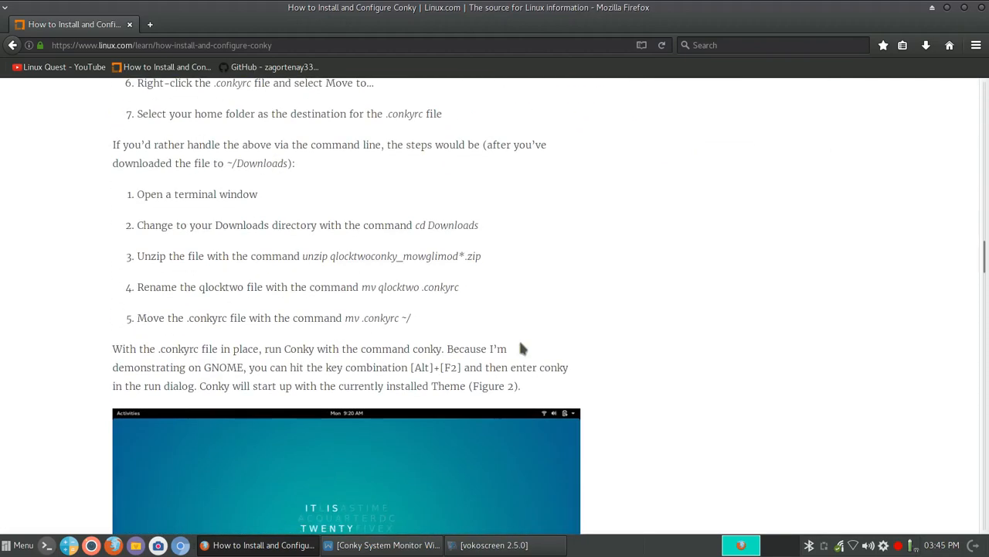
pyautogui.scroll(-11, 518, 355)
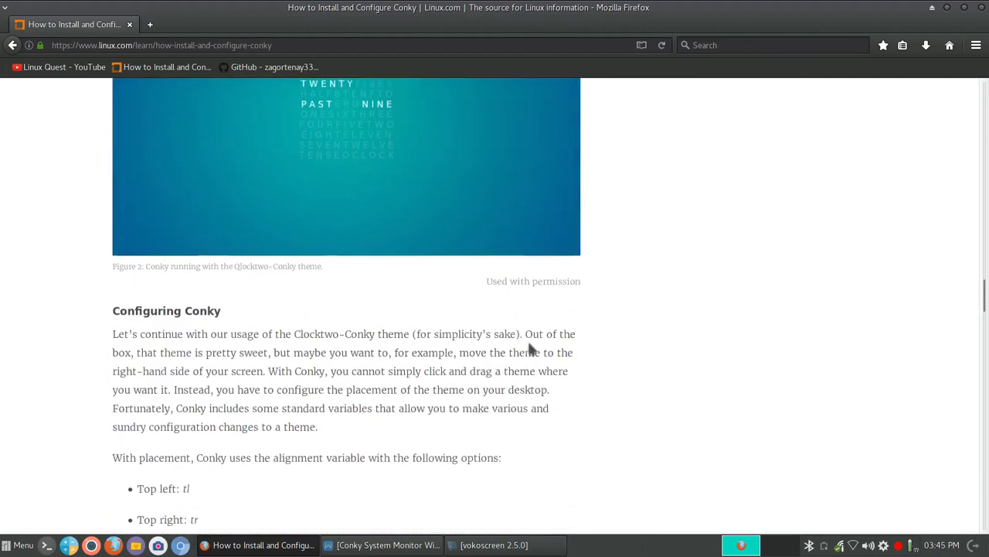
pyautogui.scroll(20, 531, 343)
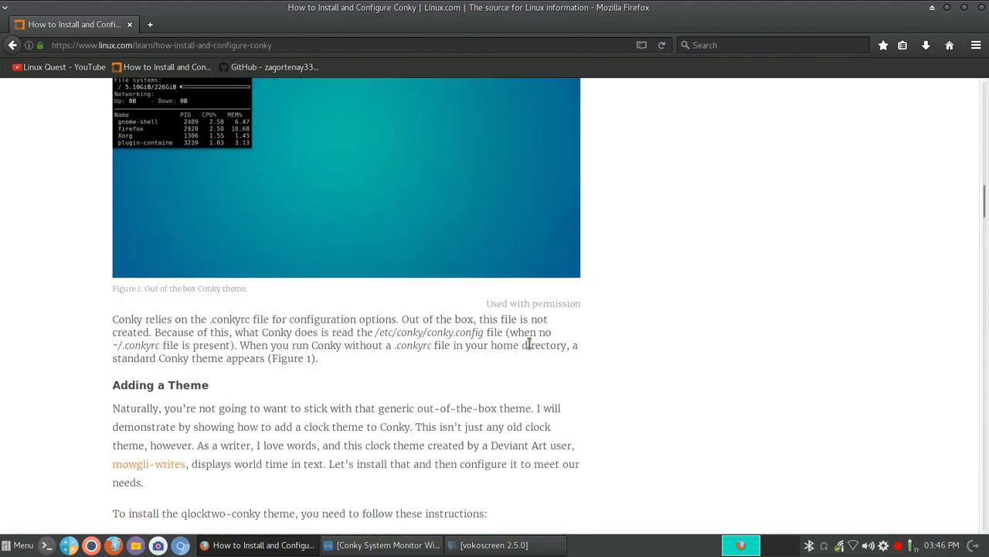
pyautogui.scroll(20, 531, 349)
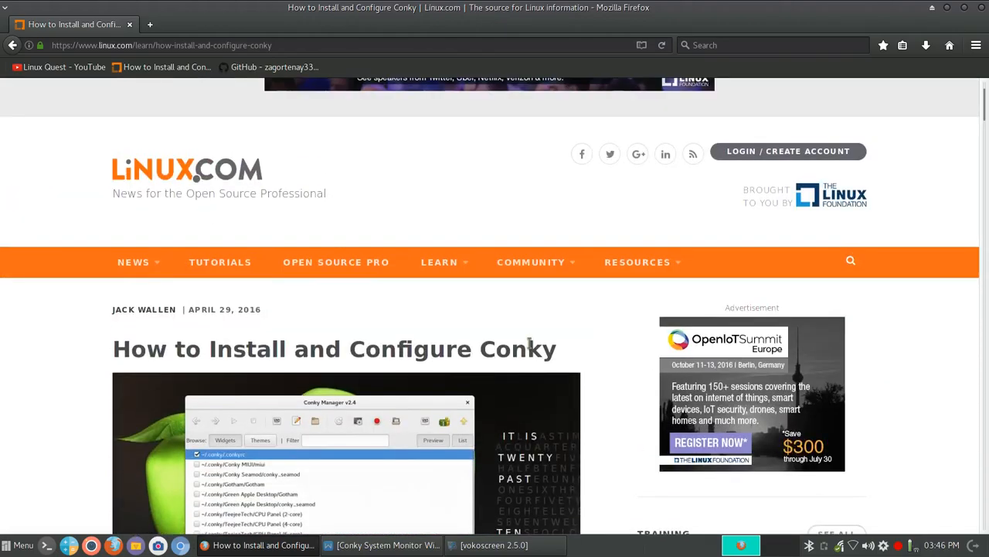
pyautogui.scroll(2, 530, 346)
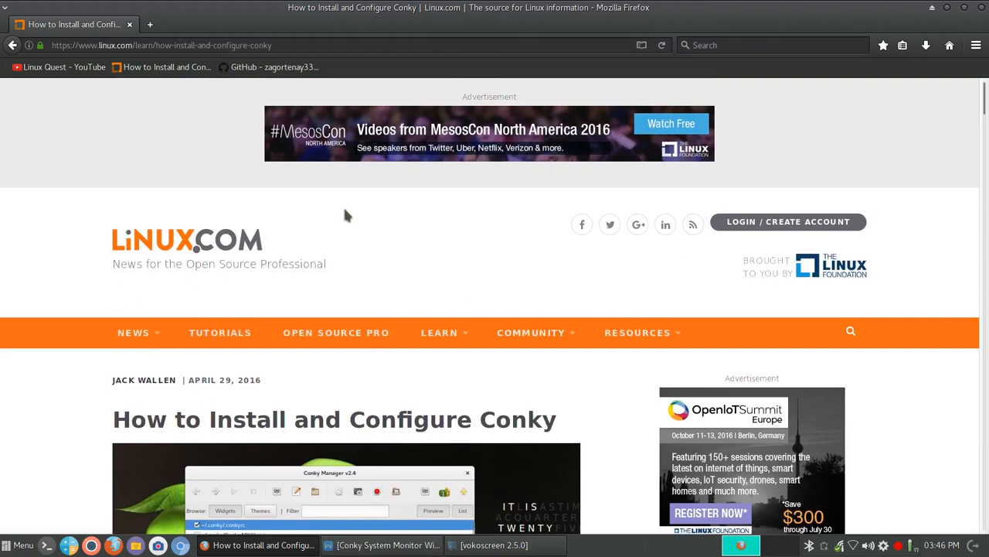
# Open the bookmarked GitHub conky-Vision repository page.
pyautogui.click(274, 66)
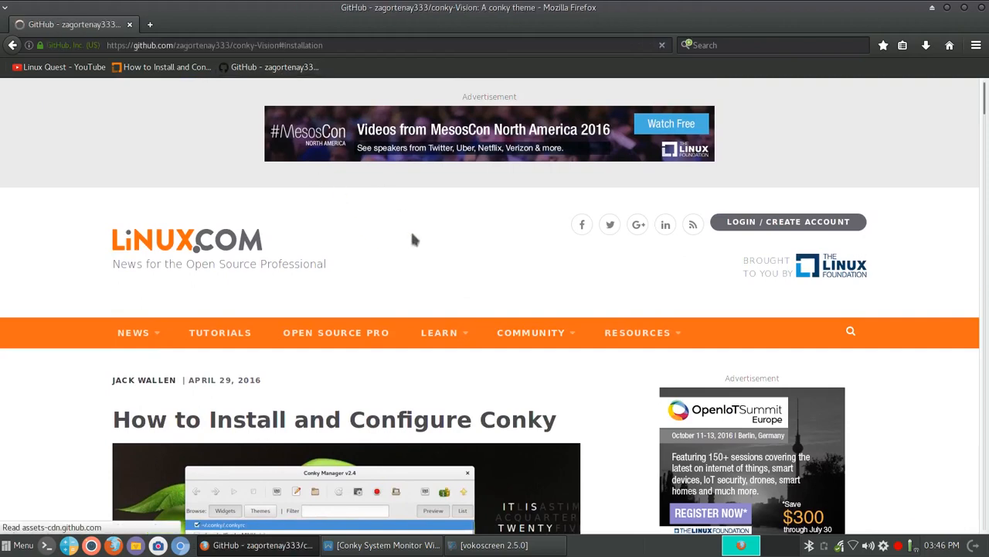
pyautogui.scroll(8, 616, 227)
pyautogui.scroll(5, 616, 227)
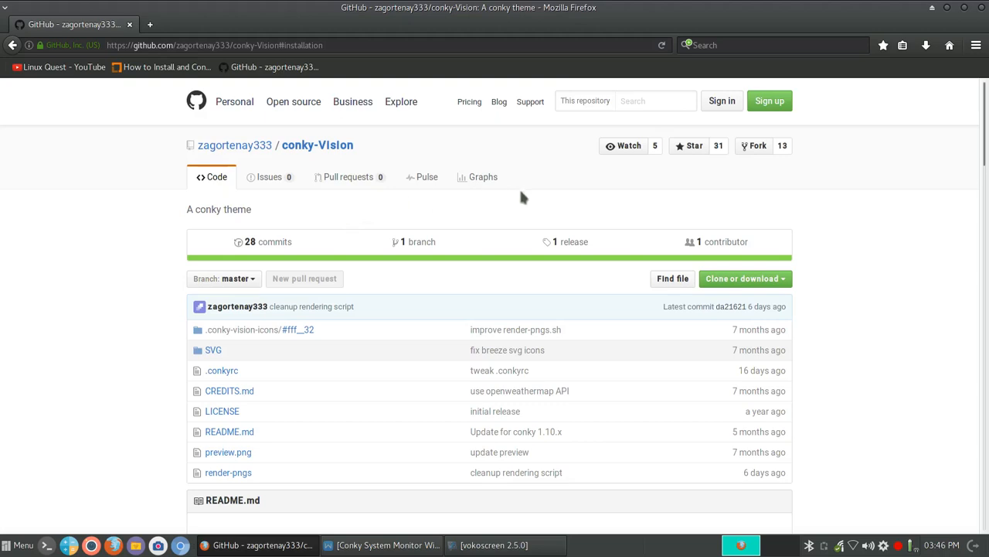
# Search Google for the selected 'conky-Vision' title in a new tab.
pyautogui.moveTo(355, 140); pyautogui.dragTo(283, 151)
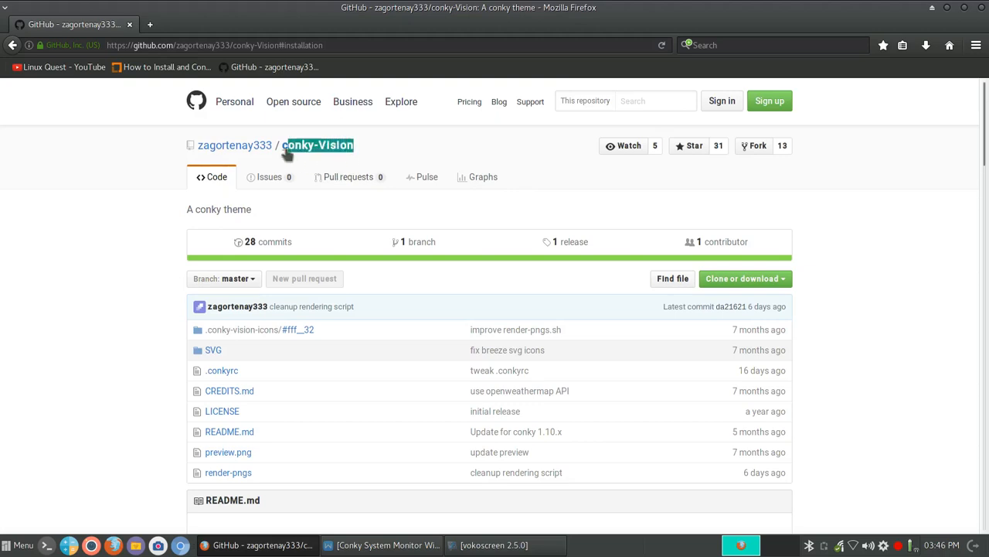
pyautogui.rightClick(296, 153)
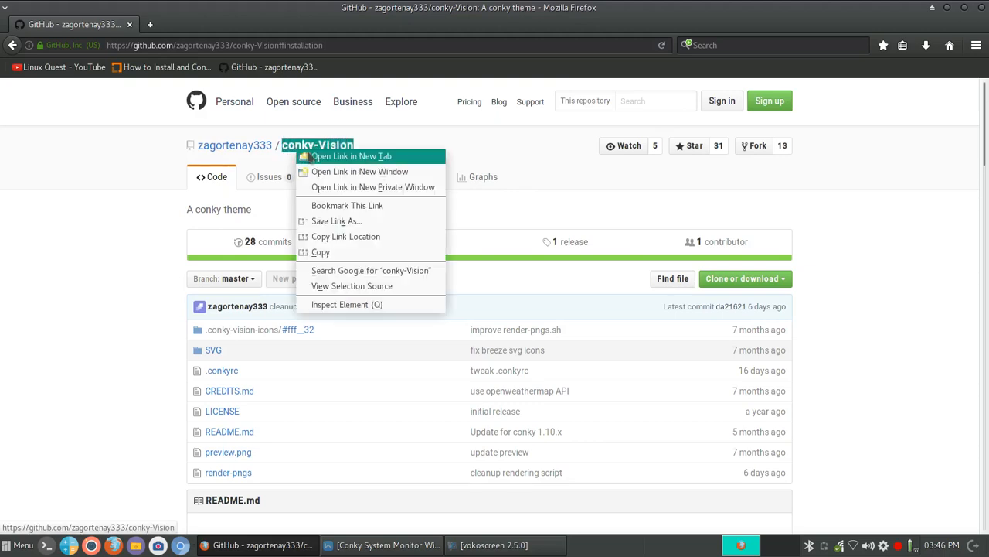
pyautogui.click(343, 266)
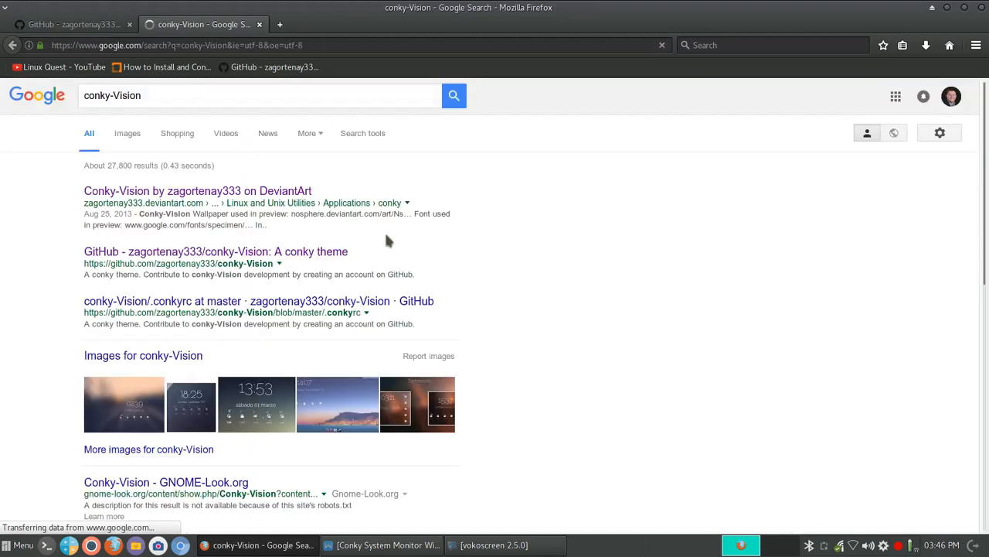
# Open the related Debian desktop screenshot from conky-Vision image results full size, then close the browser.
pyautogui.click(155, 356)
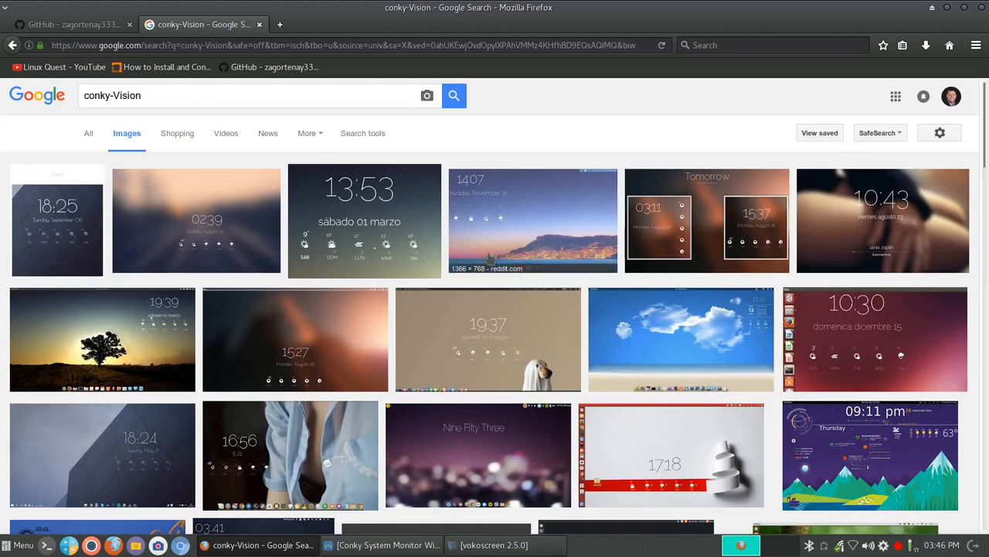
pyautogui.click(361, 231)
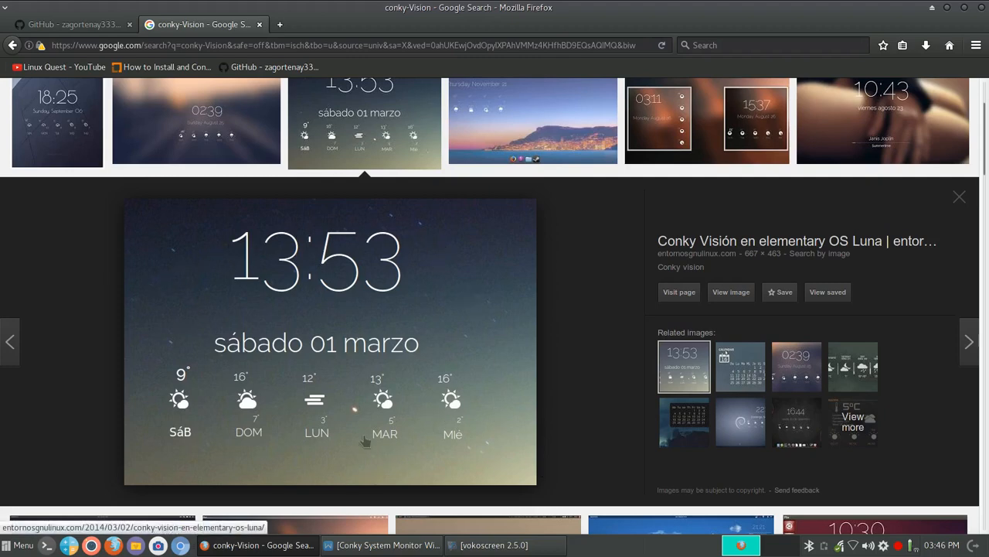
pyautogui.click(738, 434)
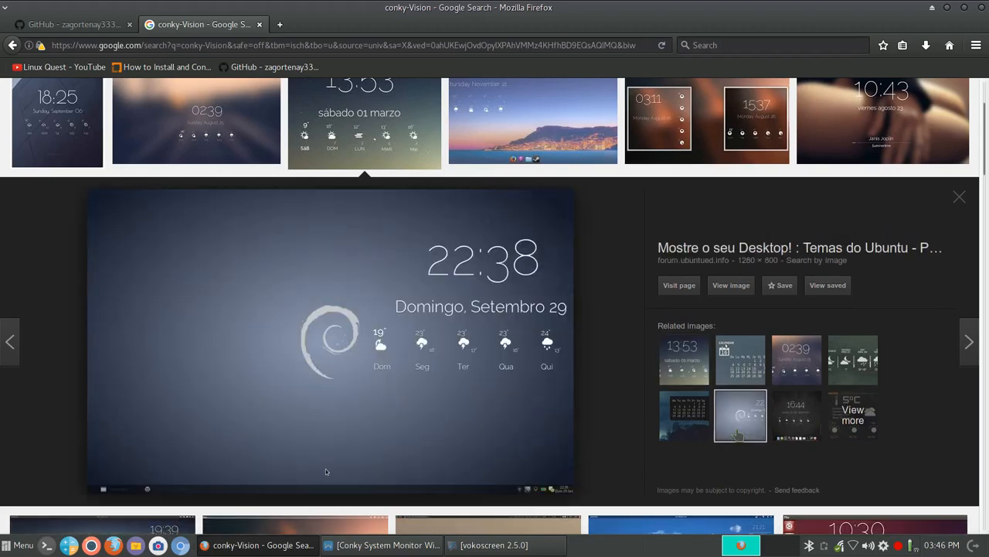
pyautogui.click(730, 286)
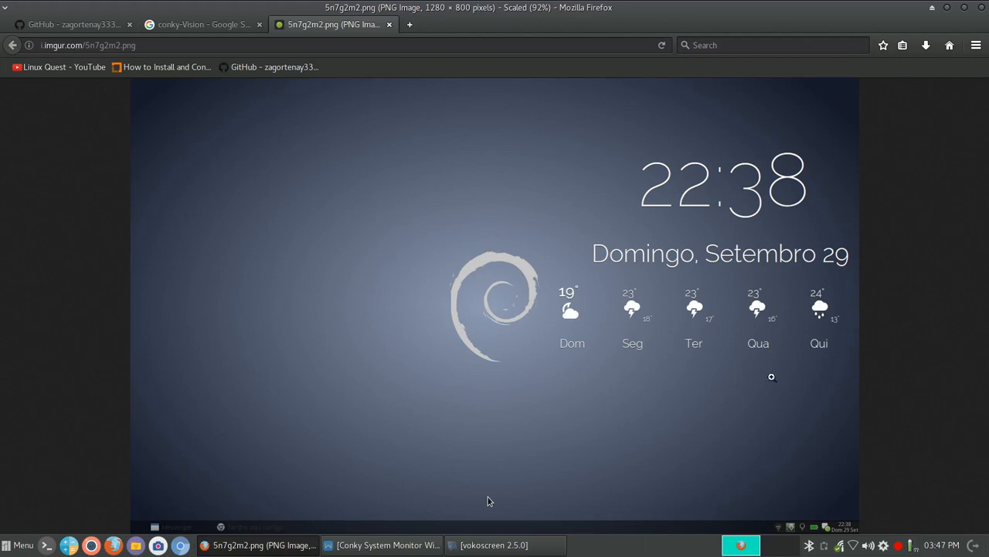
pyautogui.click(983, 8)
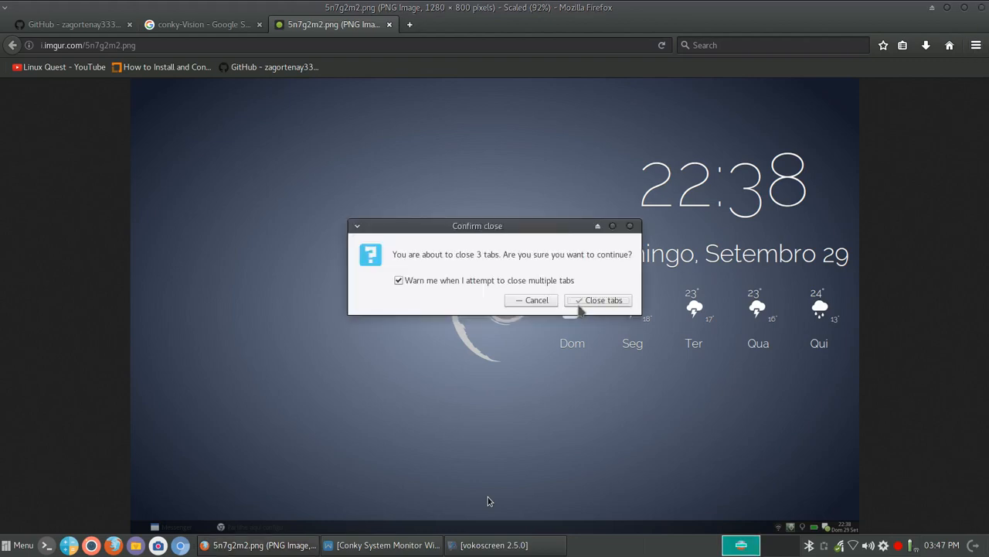
# Confirm closing all three Firefox tabs.
pyautogui.click(592, 300)
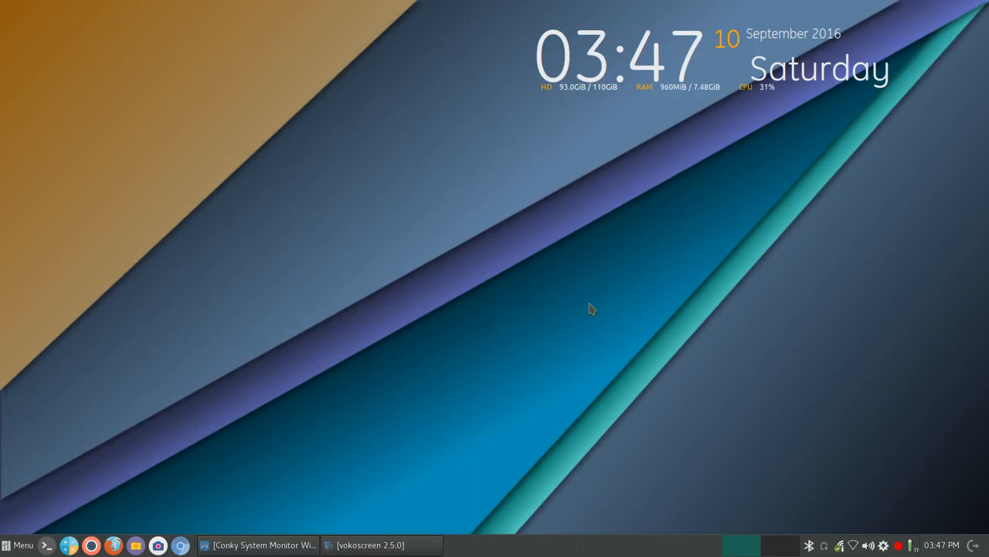